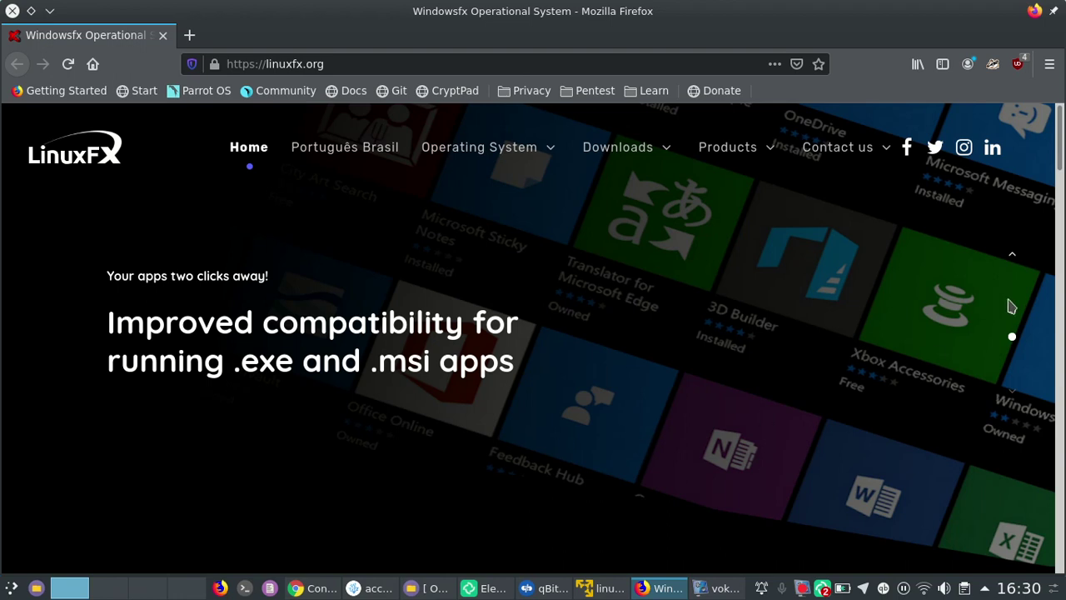
Return the linuxfx.org carousel to its 'Windowsfx empowers your computer!' slide
click(1014, 259)
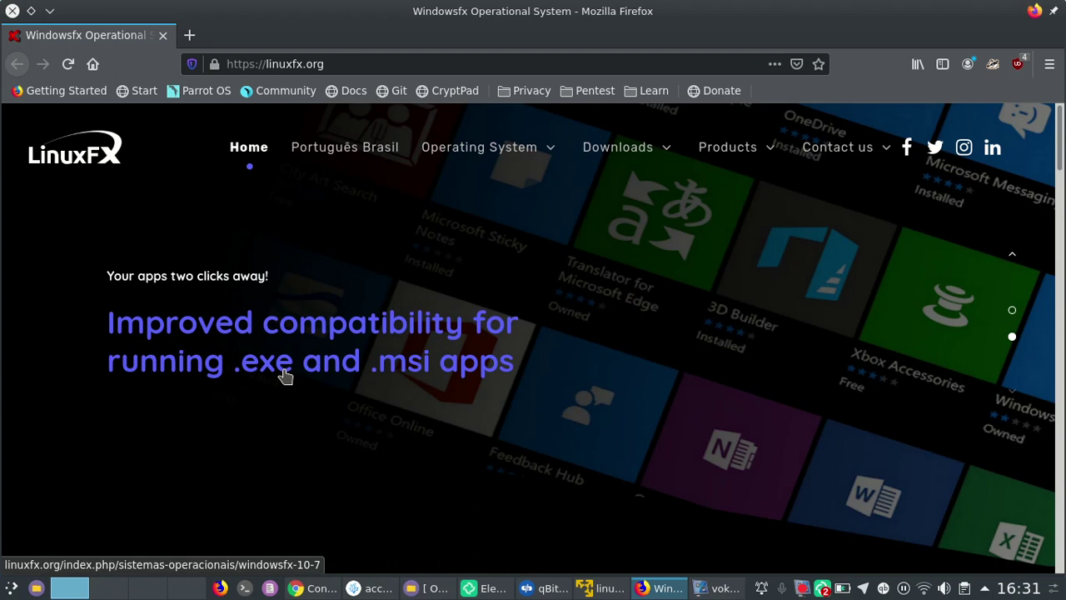
click(1012, 311)
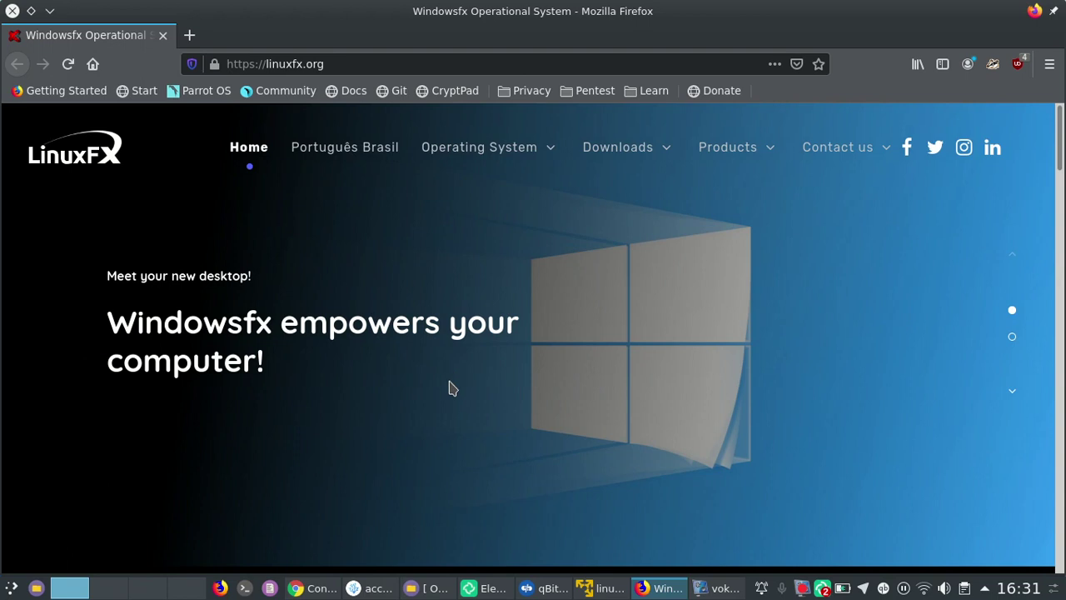
Clear the root terminal in the linuxfx10 VM with Ctrl+L, then minimize it
click(588, 589)
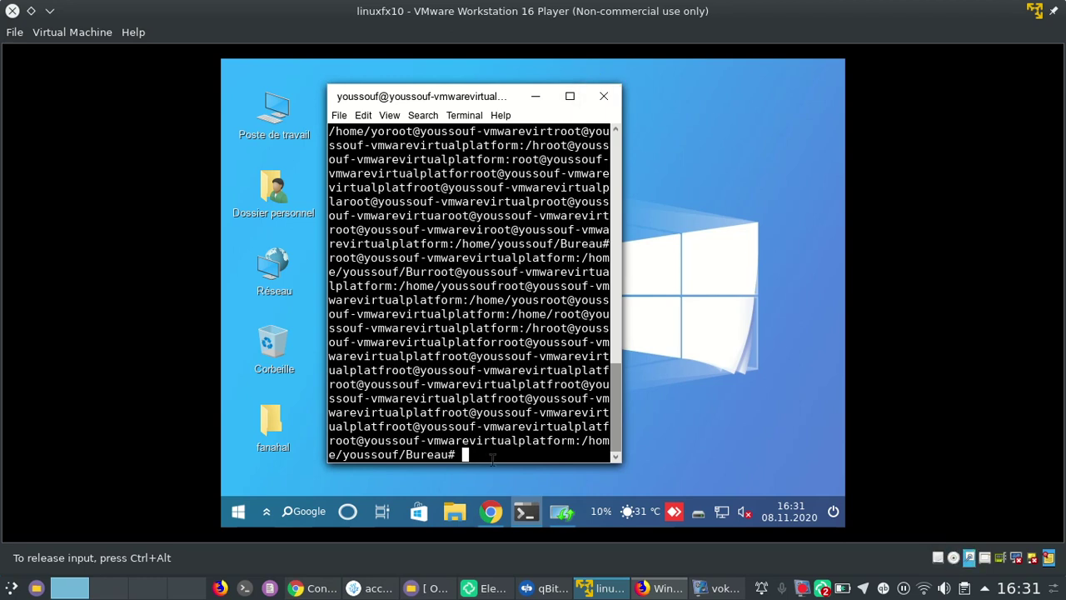
key(ctrl+l)
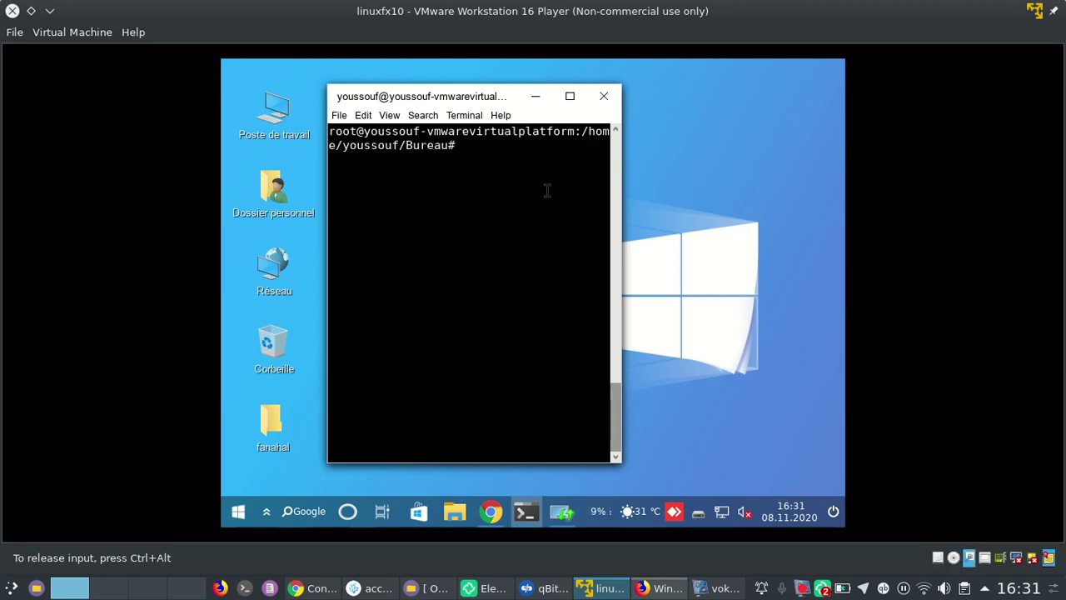
click(570, 95)
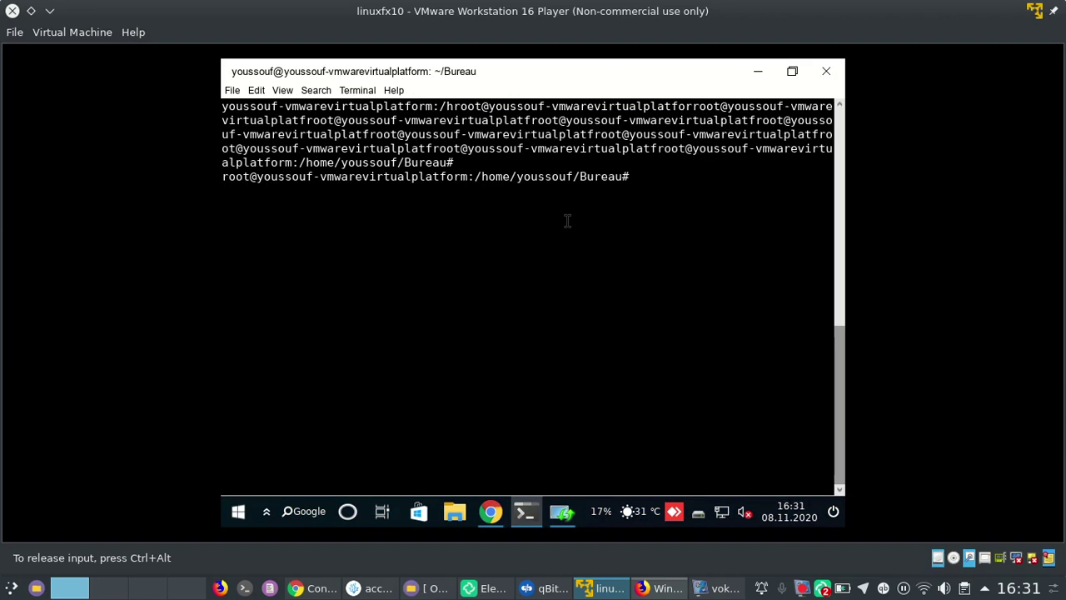
click(756, 71)
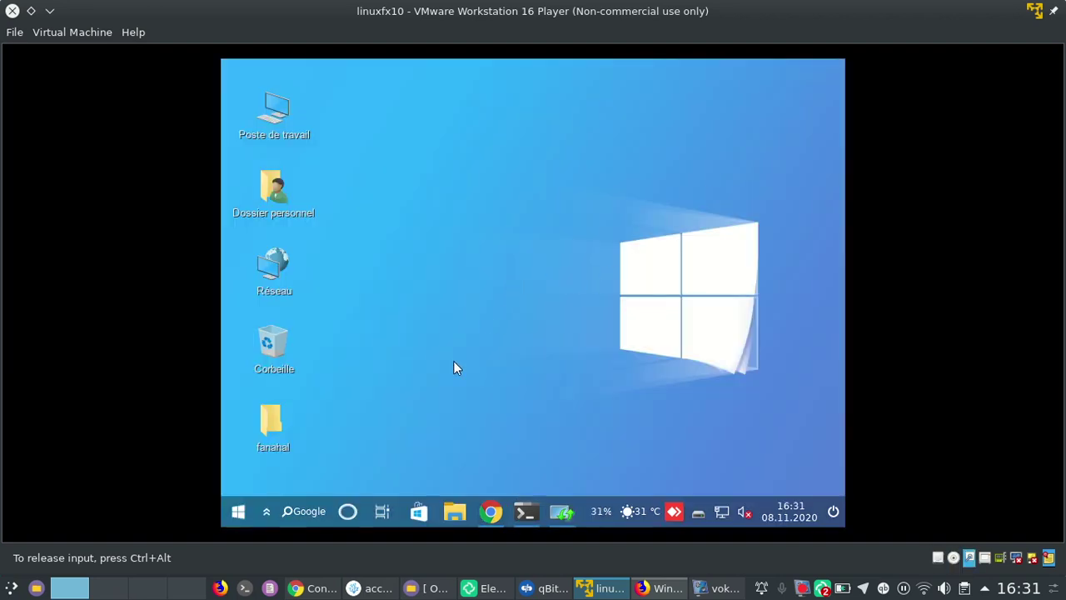
Select and try dragging the fanahal desktop folder, then restore the terminal
click(271, 426)
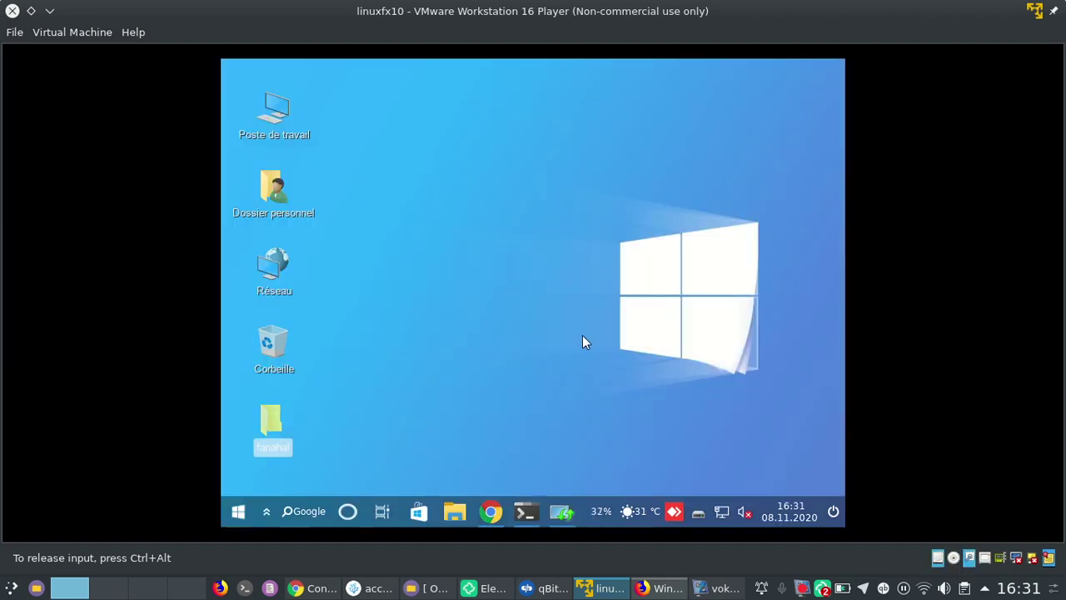
drag(264, 423, 491, 324)
click(437, 423)
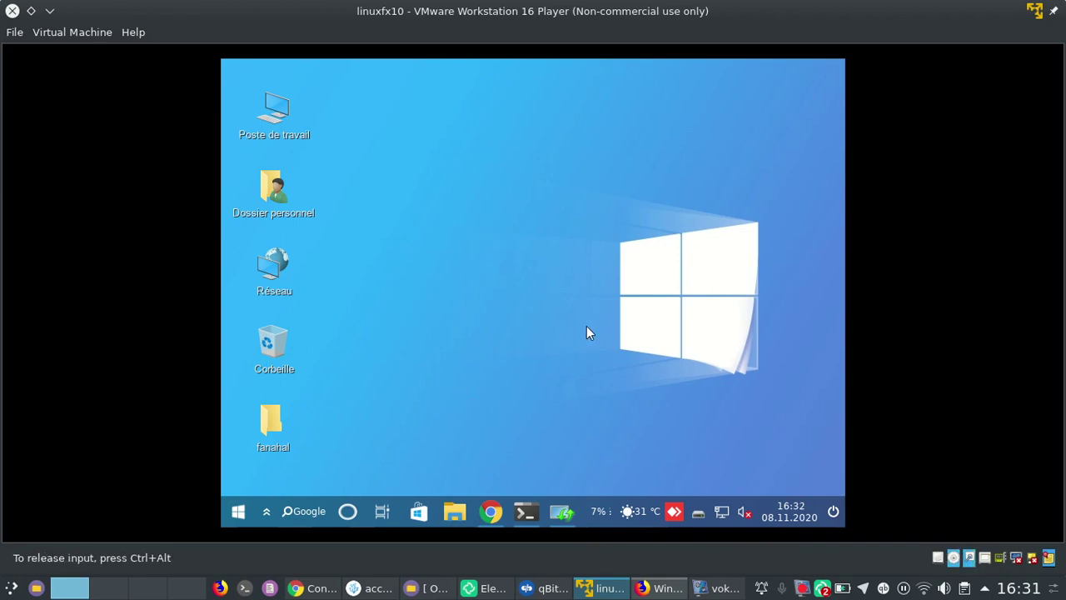
click(525, 511)
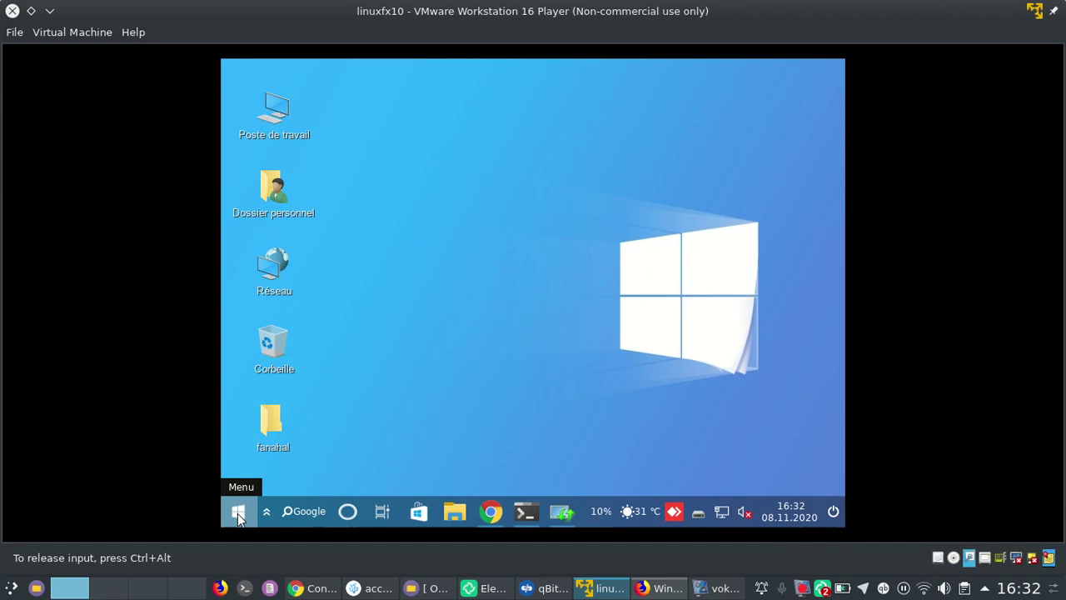
Browse the guest Start menu's Bureautique, Programmation, Éducation and Internet categories
click(238, 513)
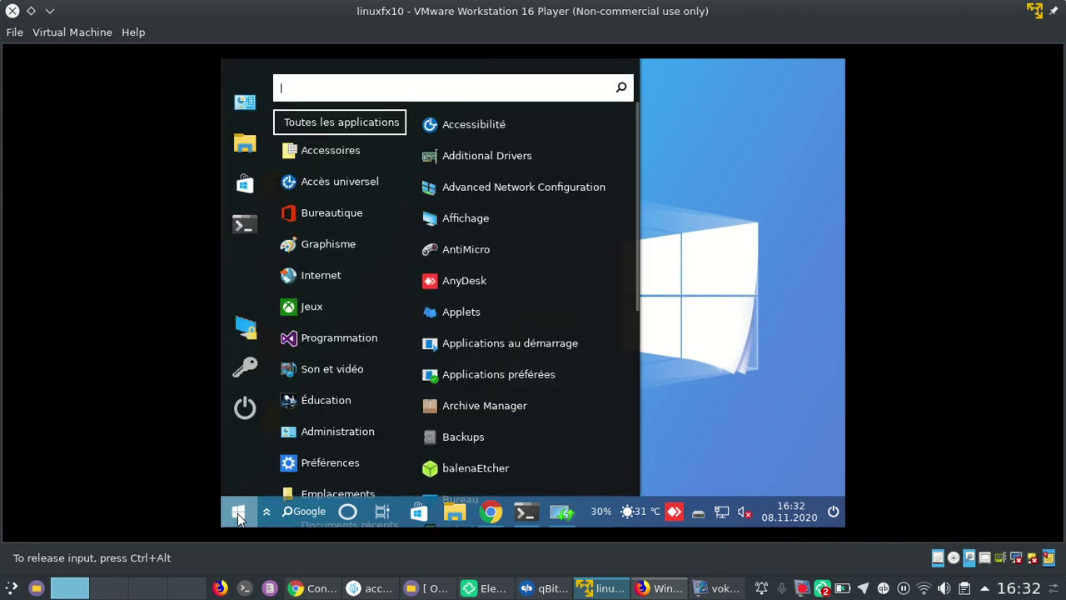
mouse_move(326, 212)
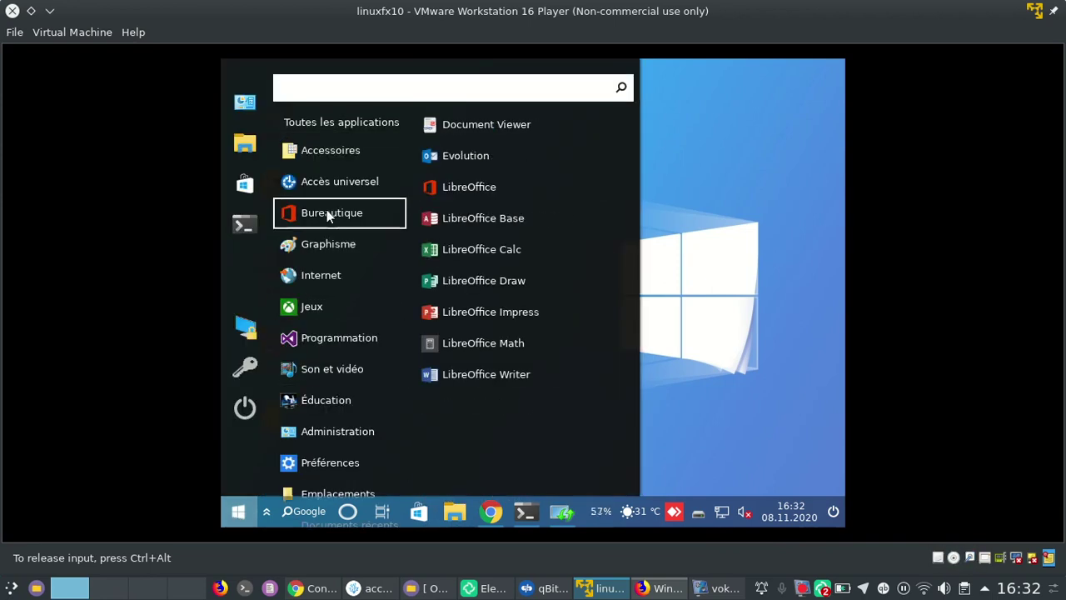
mouse_move(325, 336)
mouse_move(324, 408)
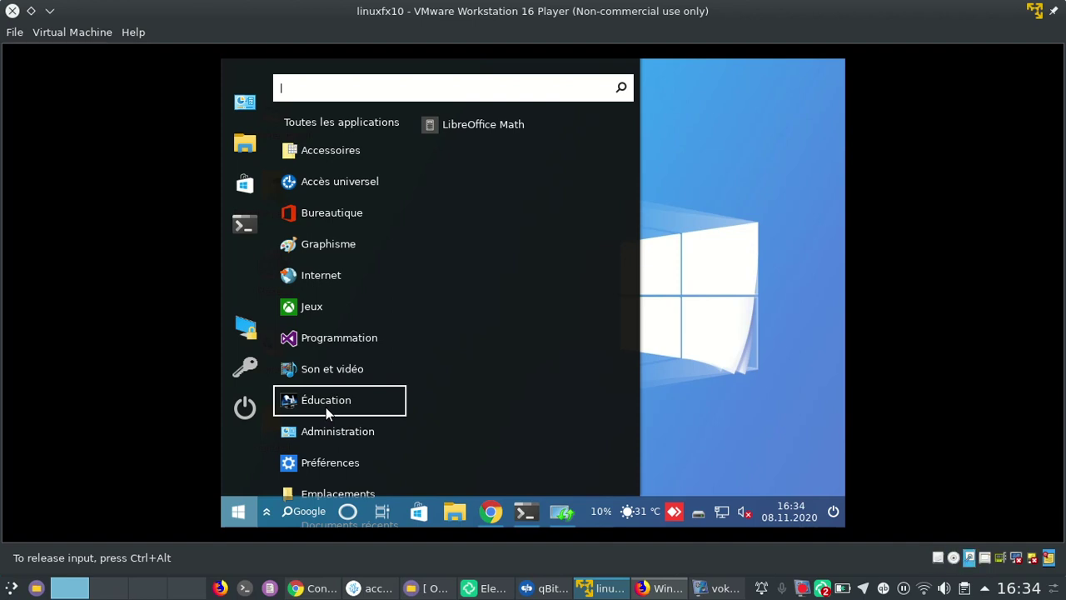
mouse_move(326, 279)
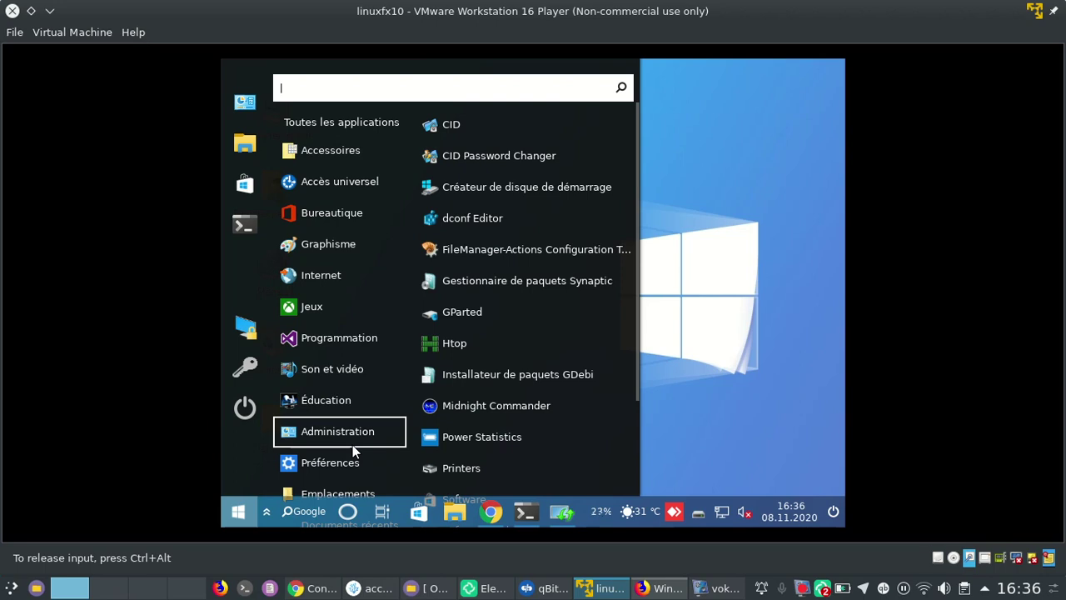
Open a new terminal and run pwd and dir in the home folder
click(242, 227)
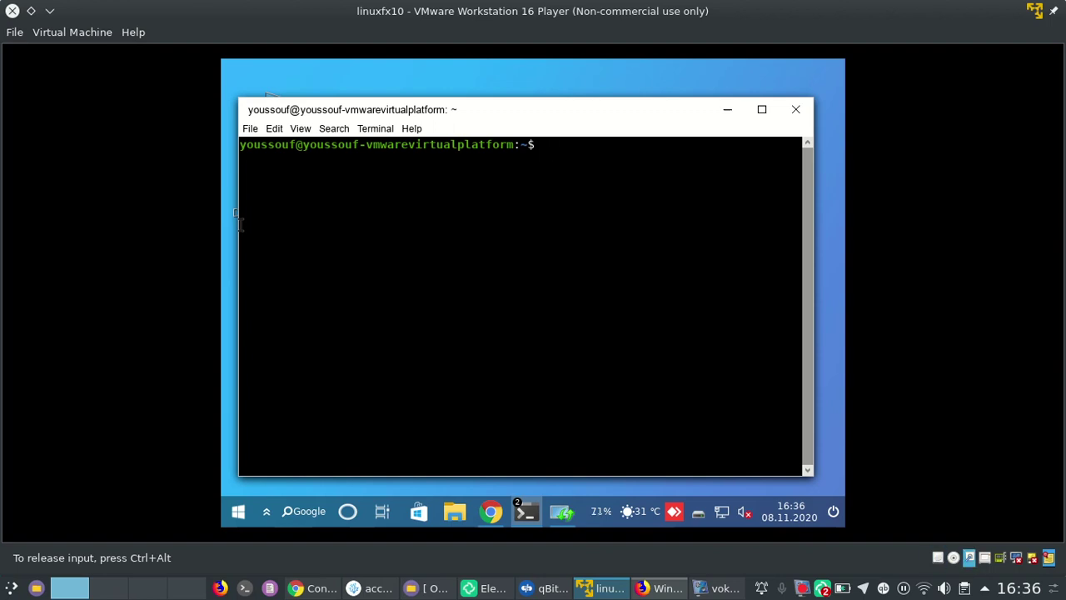
text(pwd)
key(Return)
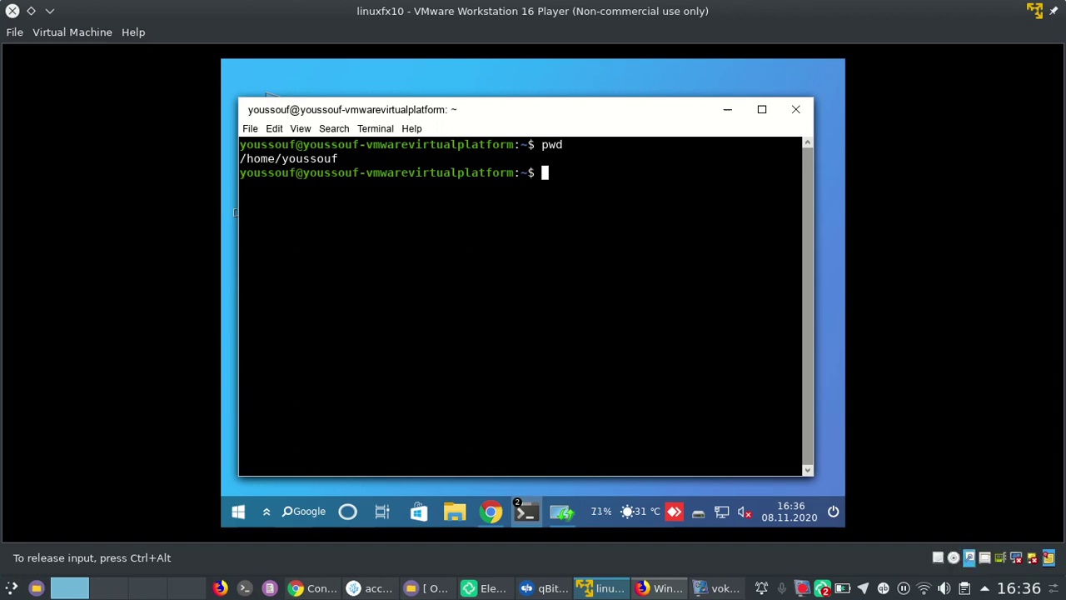
text(dir)
key(Return)
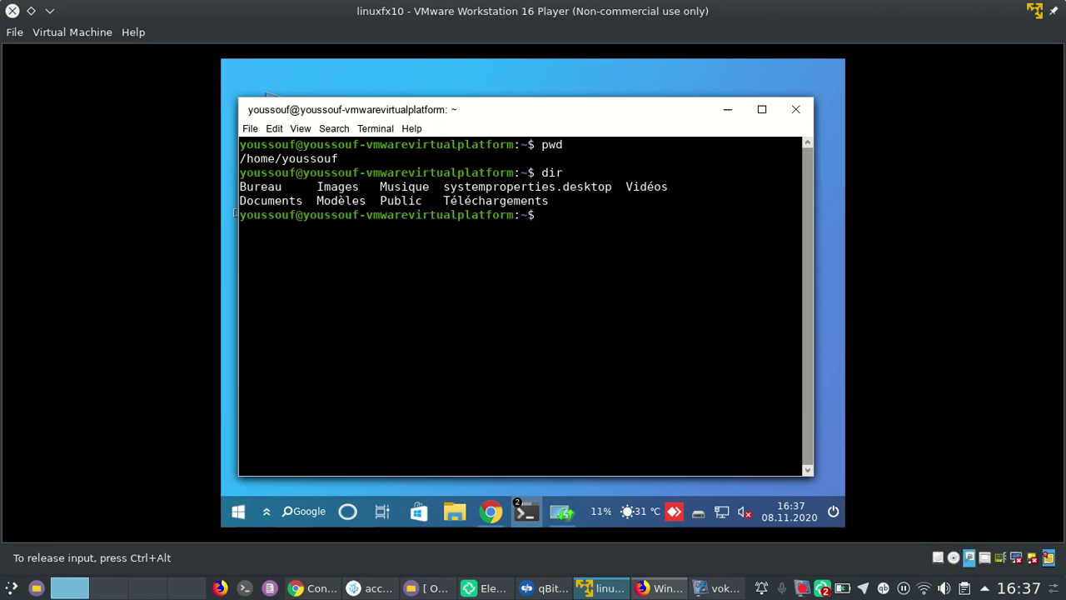
List the home folder in colour with ls and begin typing cd B
text(ls)
key(Return)
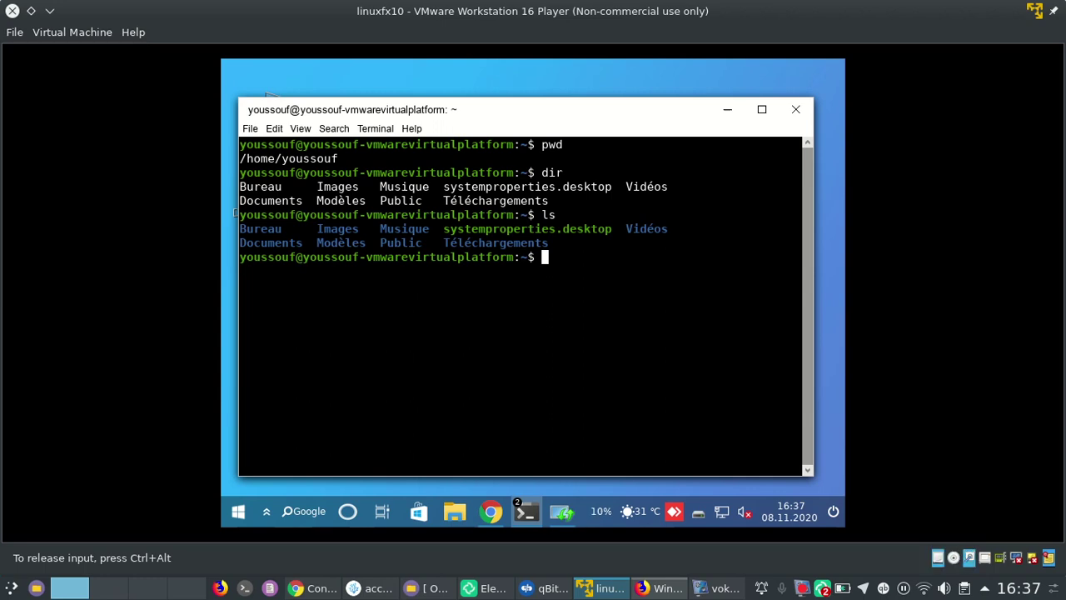
text(cd Bureau/)
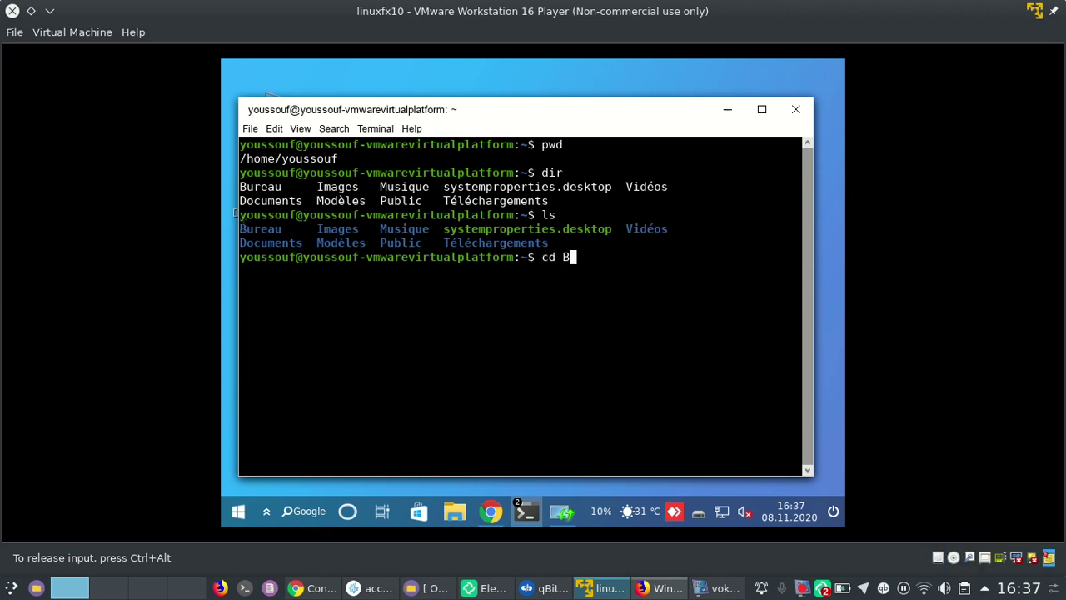
Tab-complete into ~/Bureau and list it with ls and dir, showing only fanahal
key(Tab)
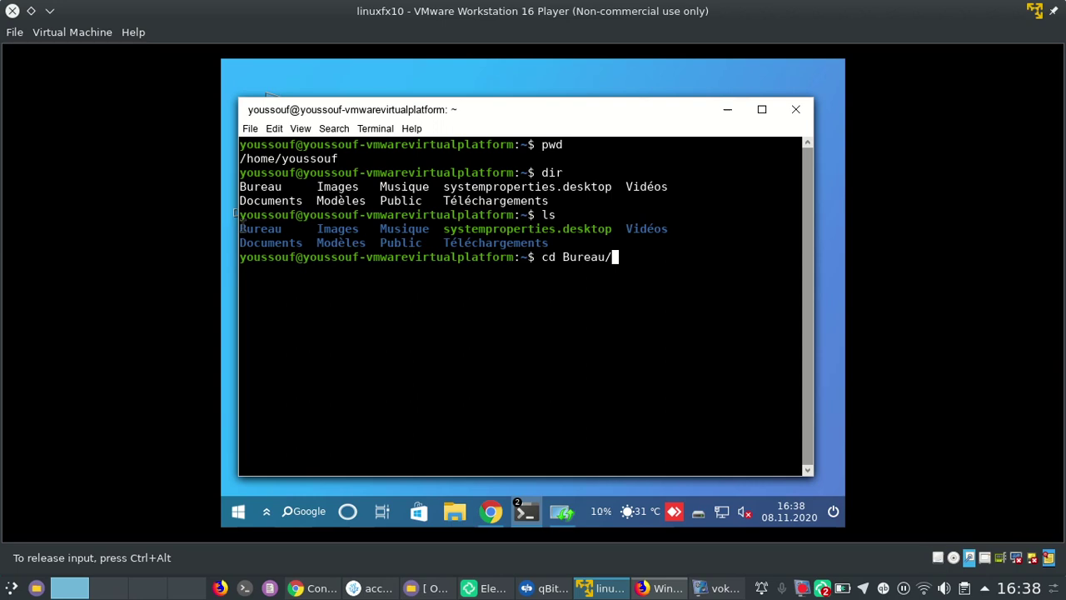
key(Return)
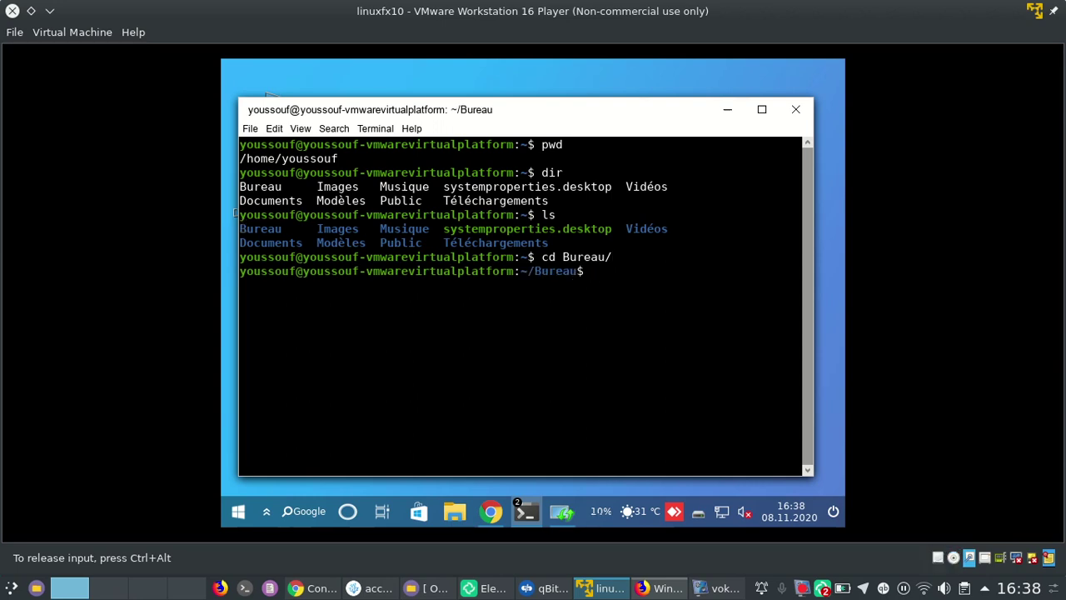
text(ls)
key(Return)
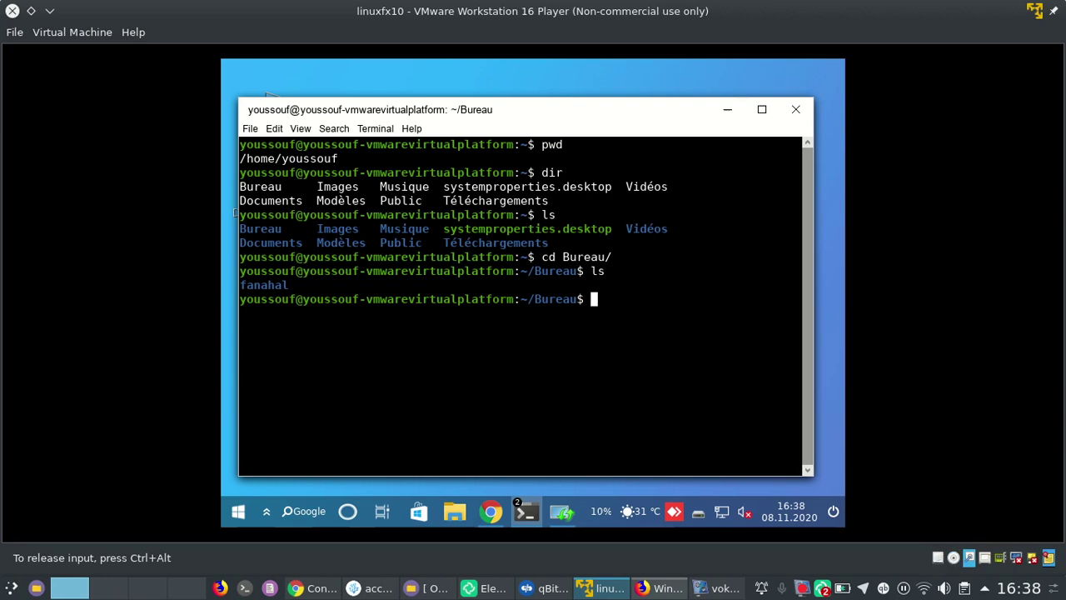
text(dir)
key(Return)
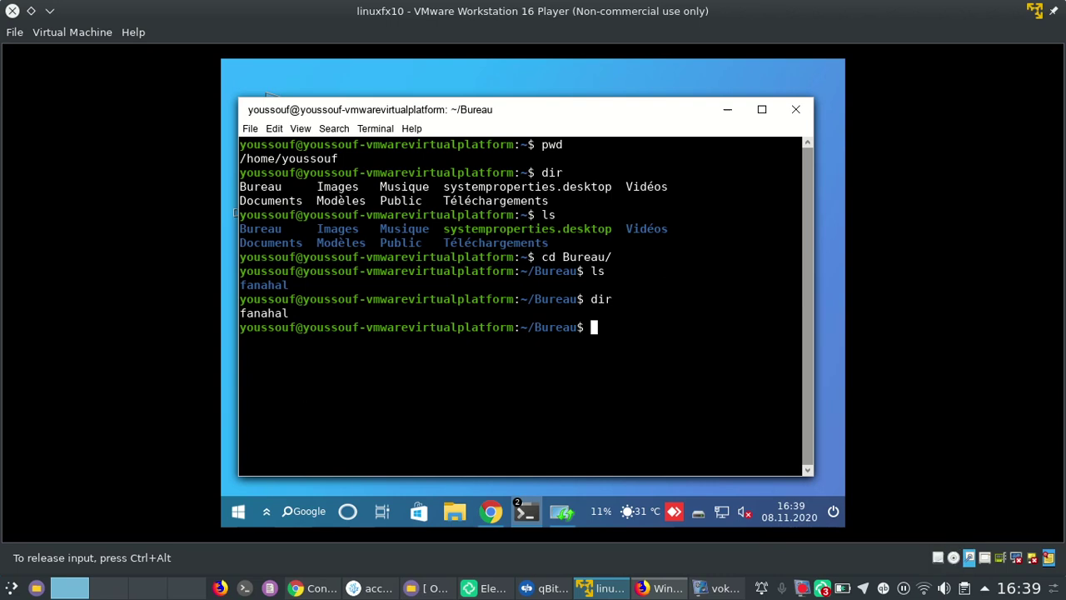
click(485, 589)
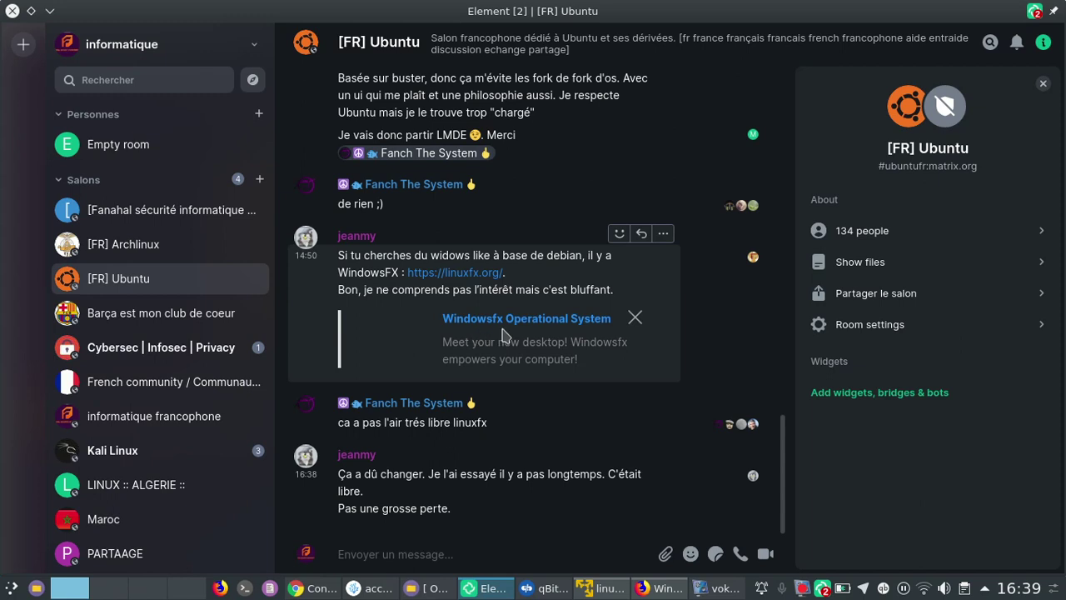
click(49, 11)
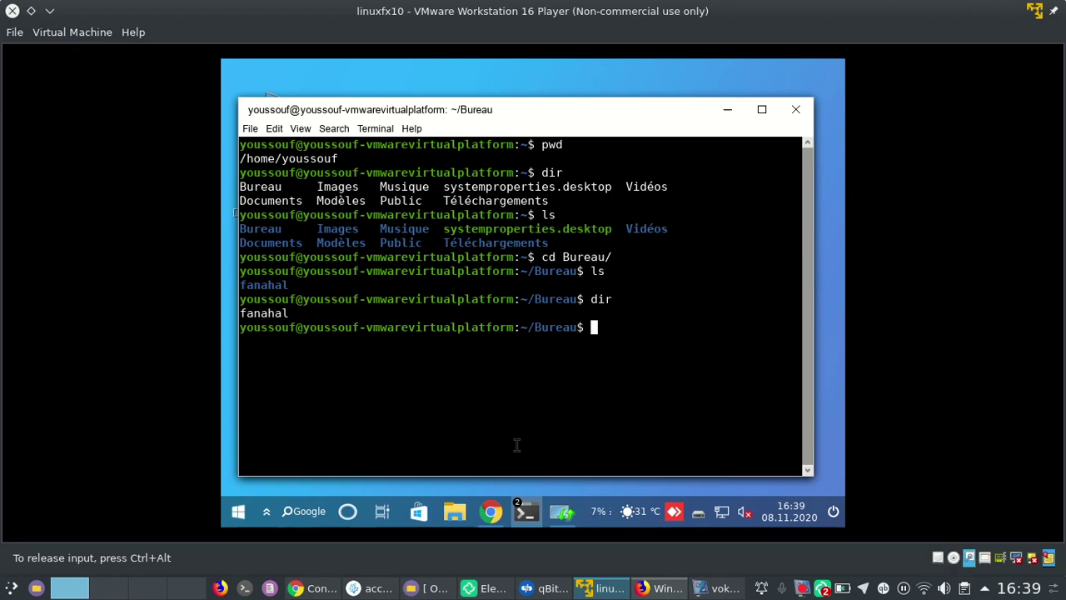
Remove fanahal with rmdir, confirm with ls that Bureau is empty, and minimize the terminal
text(rmdir )
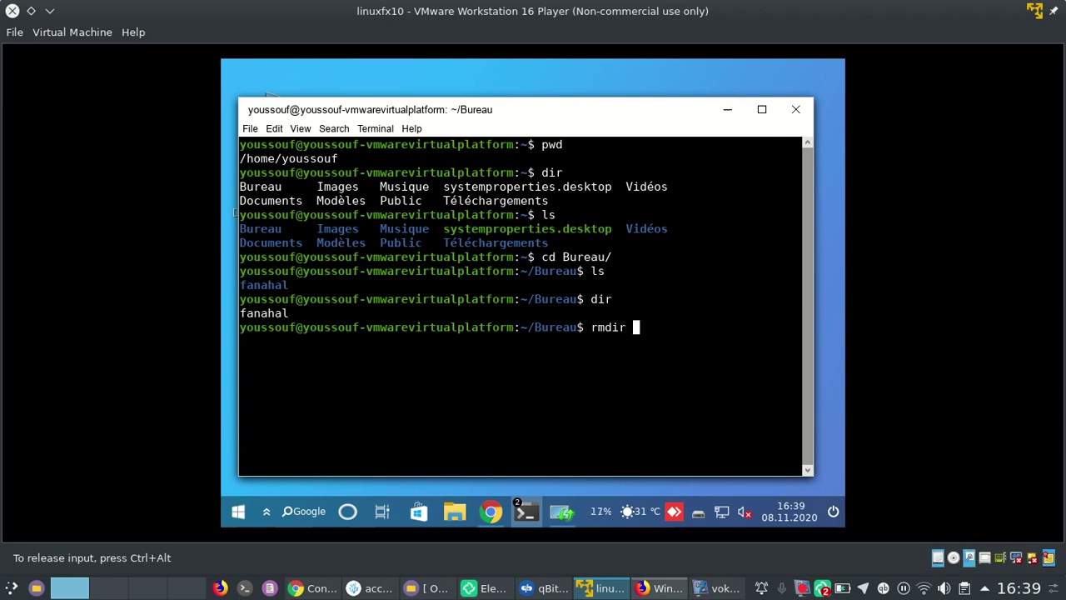
text(fa)
key(Tab)
key(Return)
text(ls)
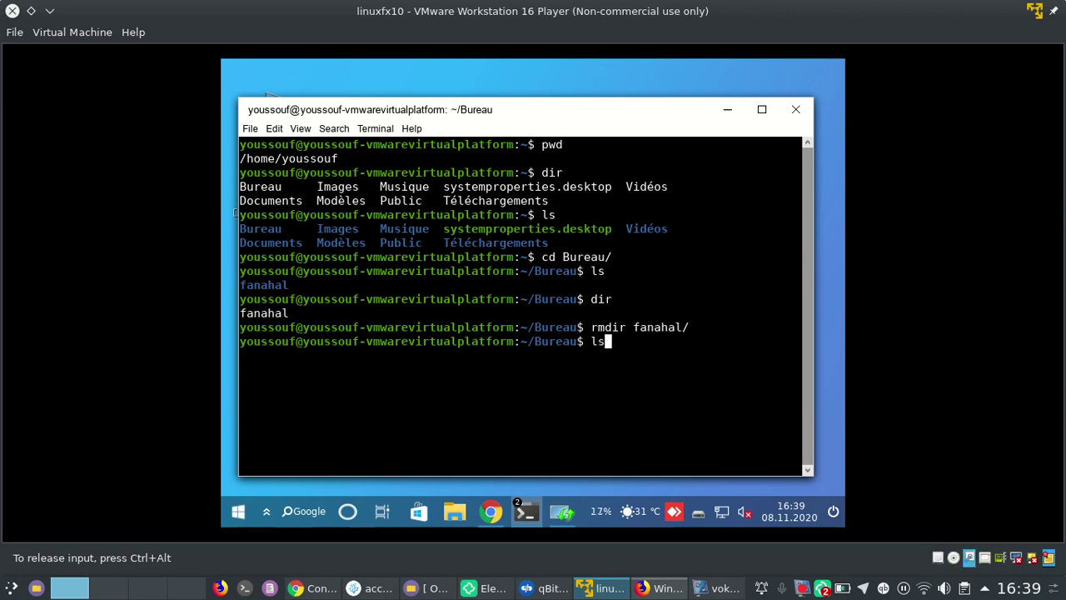
key(Return)
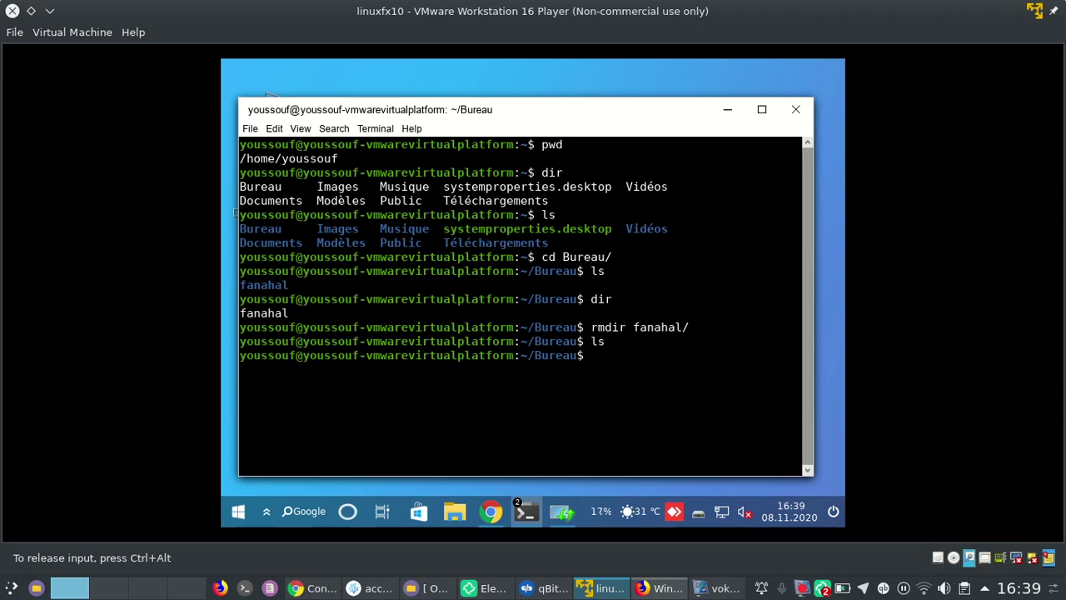
click(729, 111)
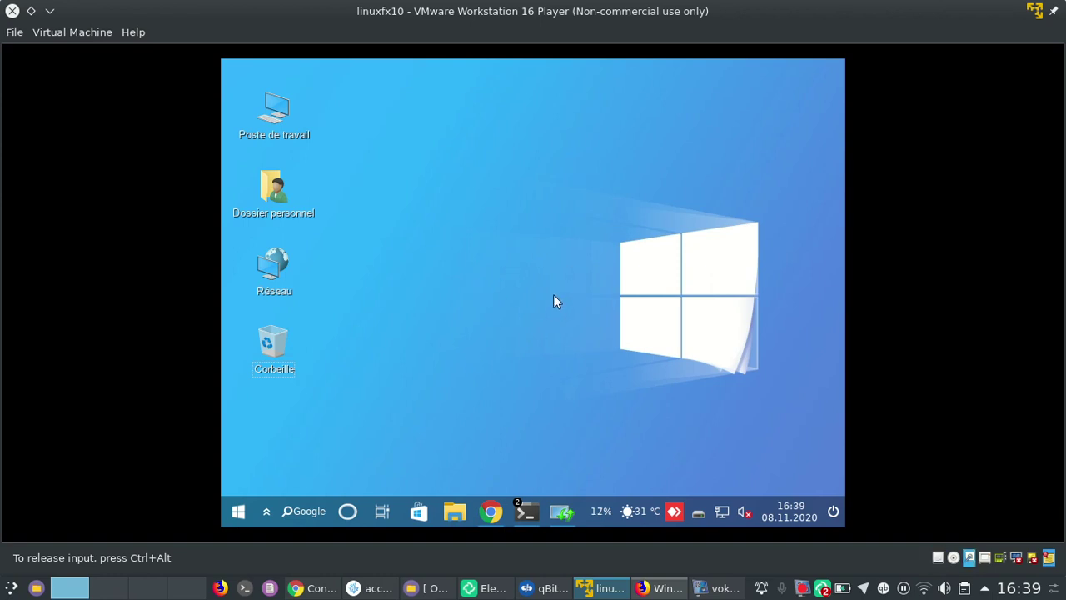
Restore the second terminal window, the one in ~/Bureau, from the taskbar
mouse_move(523, 510)
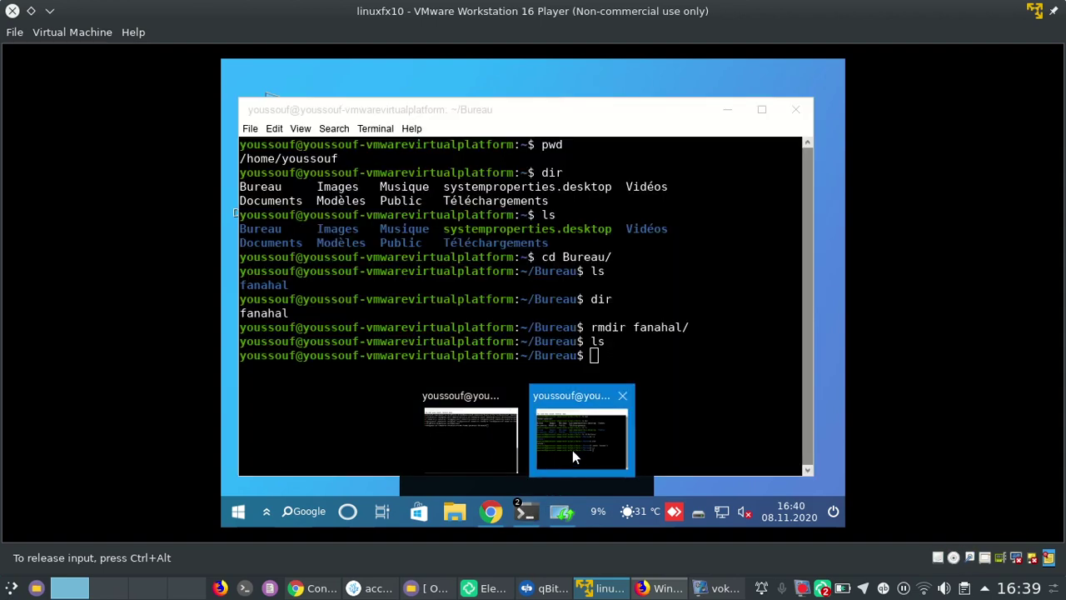
click(573, 450)
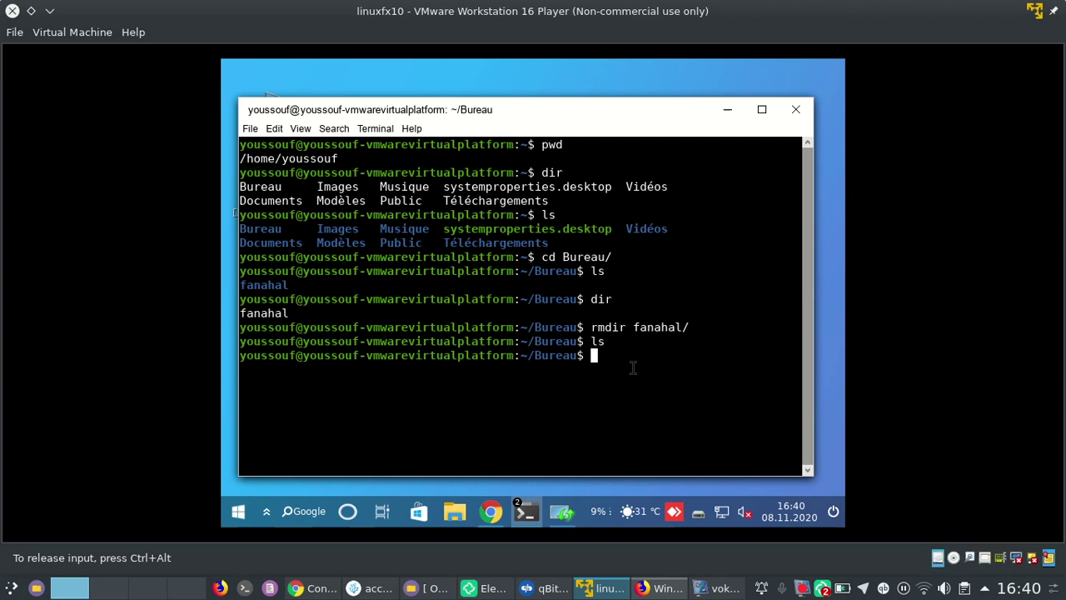
Create the fanahal_education folder with mkdir and list Bureau with ls and dir
text(mkdir)
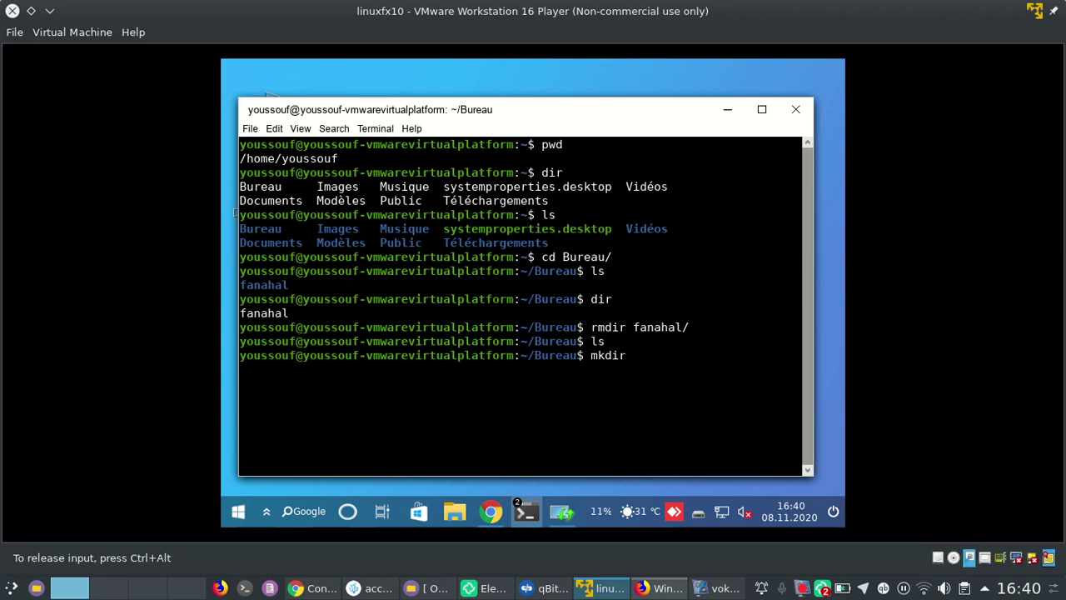
text( fanahal)
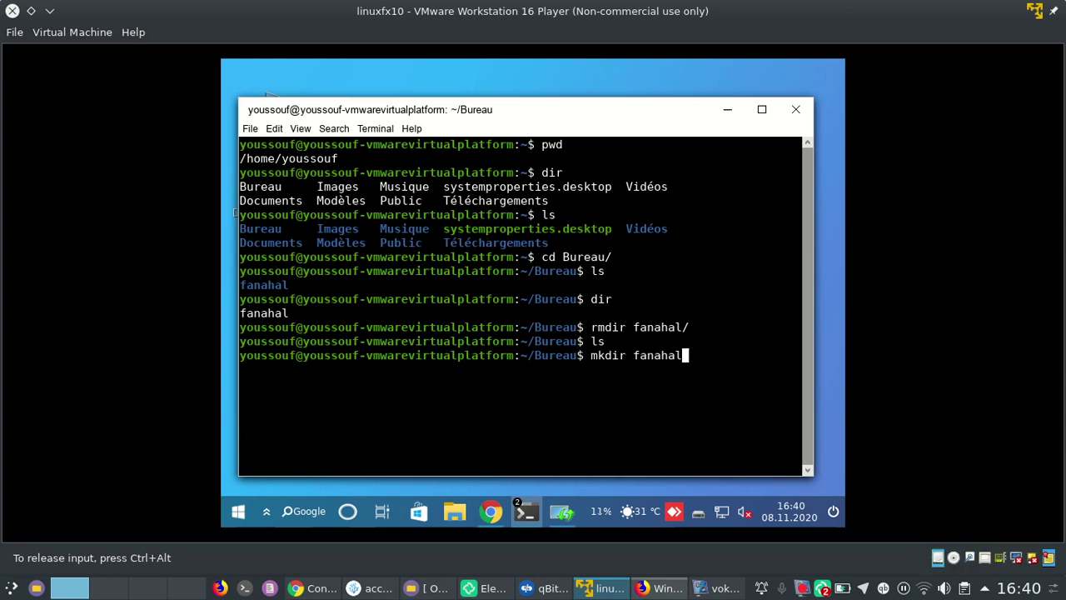
text(_e)
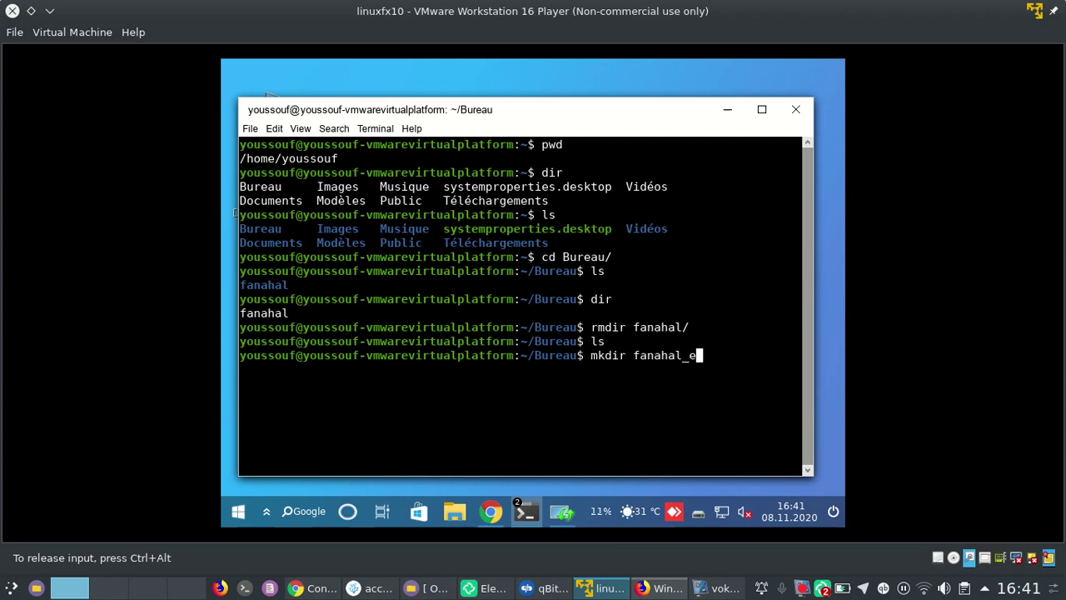
text(ducation)
key(Return)
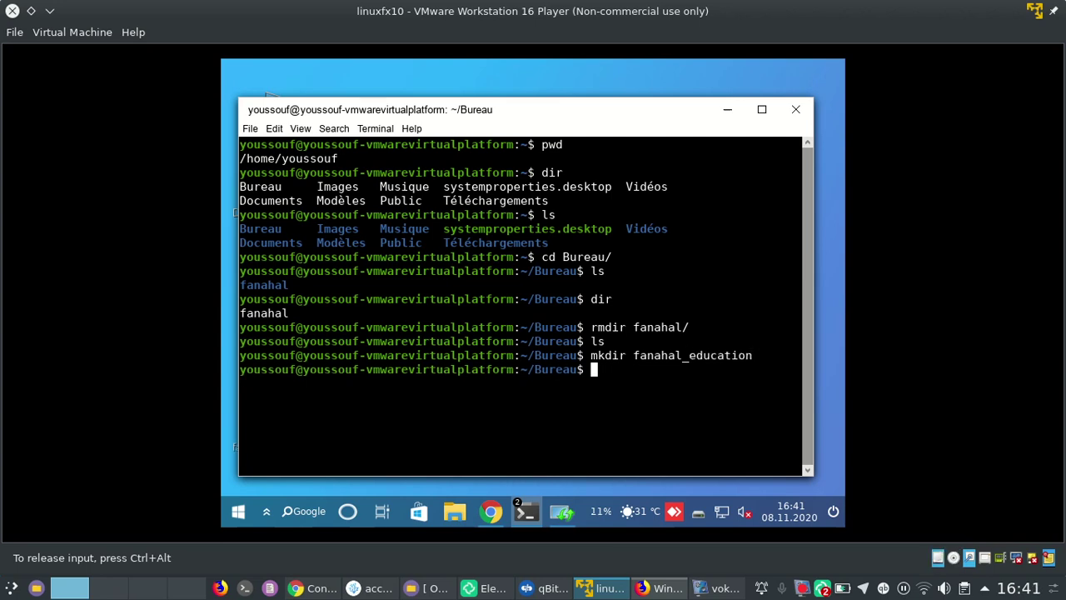
text(ls)
key(Return)
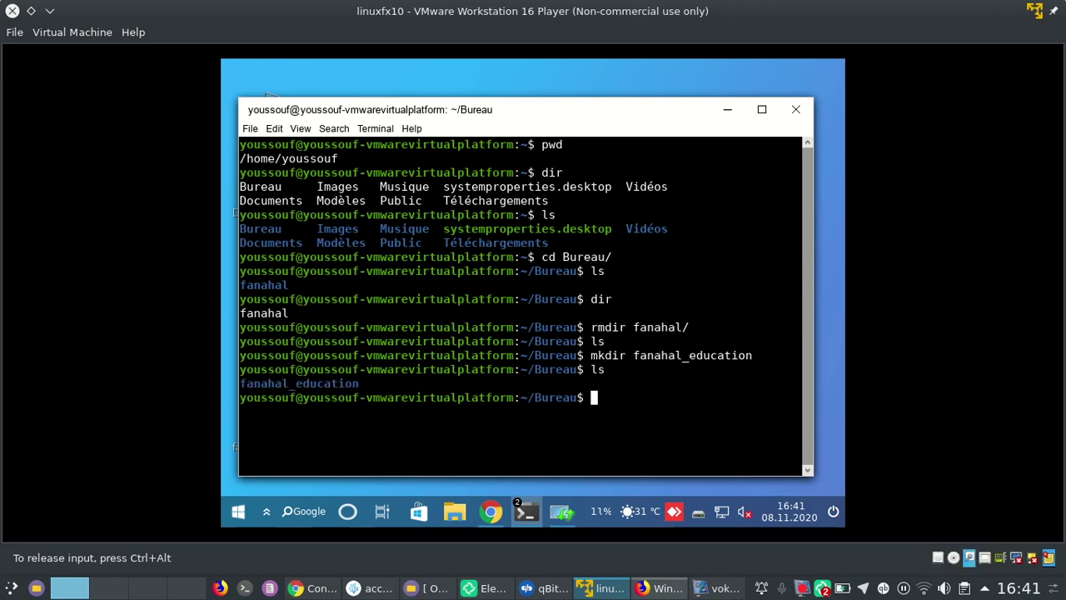
text(dir)
key(Return)
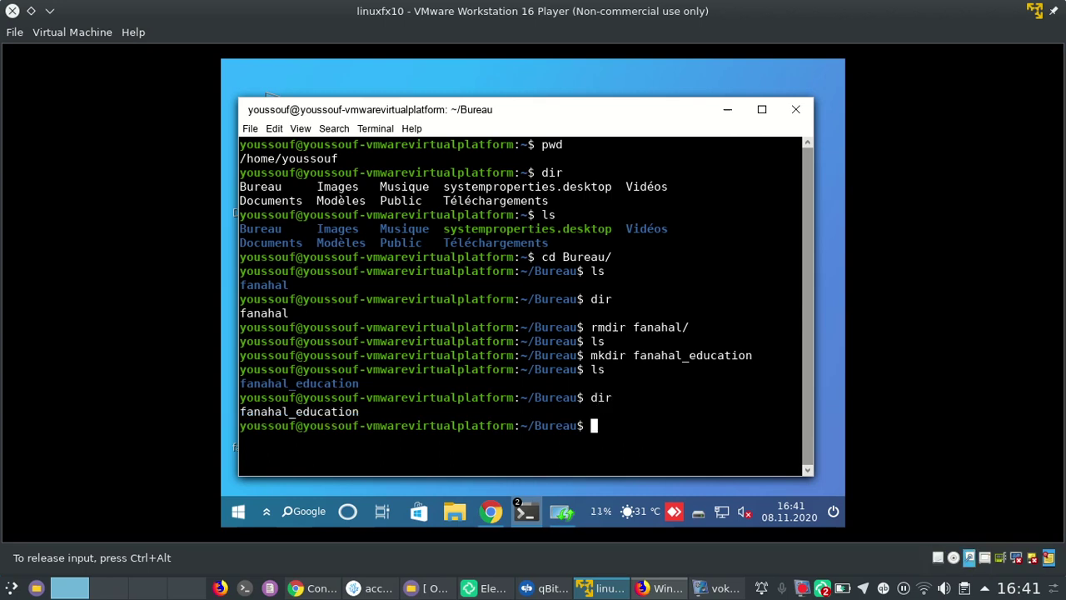
Tab-complete into fanahal_education, list its empty contents, and start typing vim
text(cd f)
key(Tab)
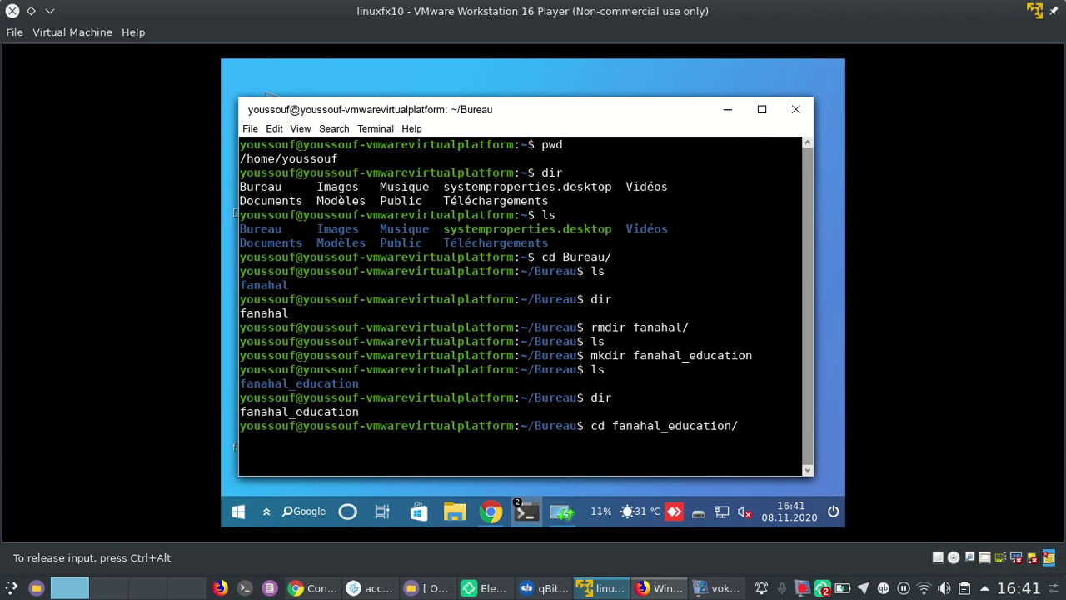
key(Return)
text(ls)
key(Return)
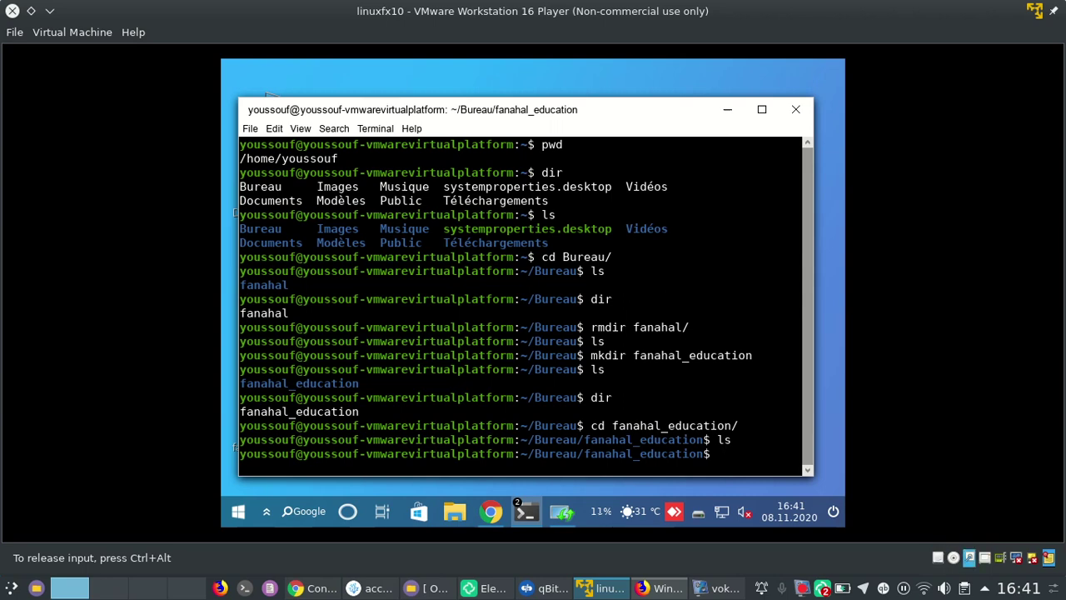
text(vim)
Run vim fanahal, which reports vim isn't installed, then submit sudo su apt
text(fanahal)
key(Return)
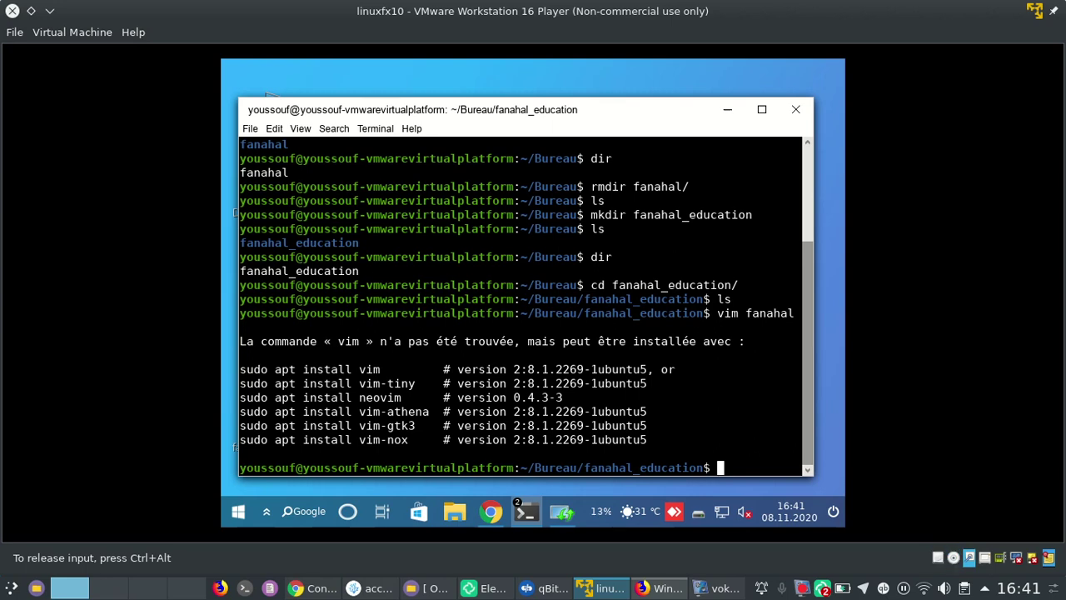
text(sudo su apt)
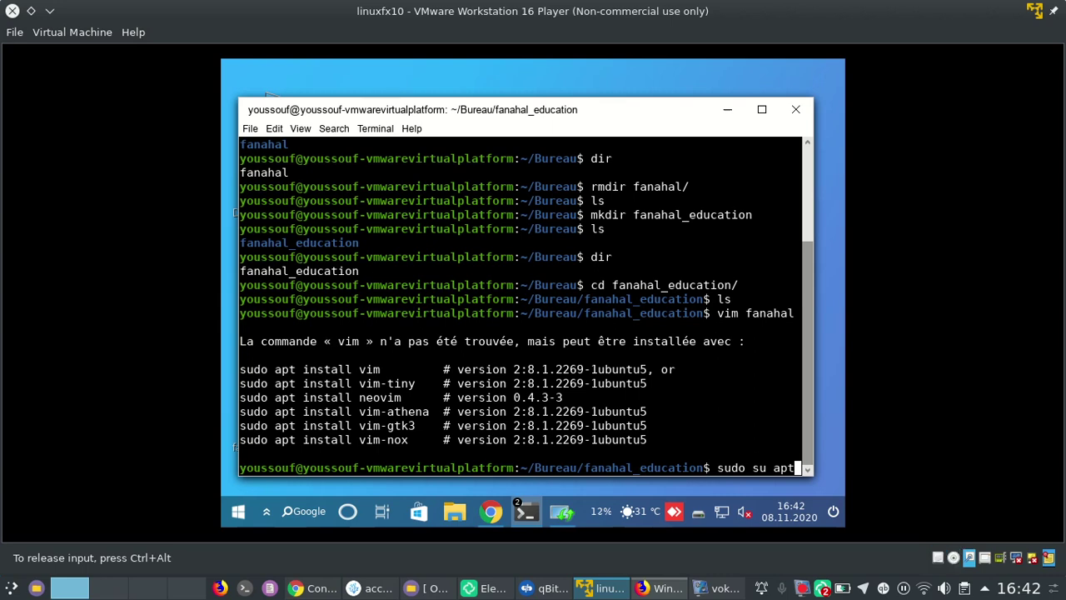
key(Return)
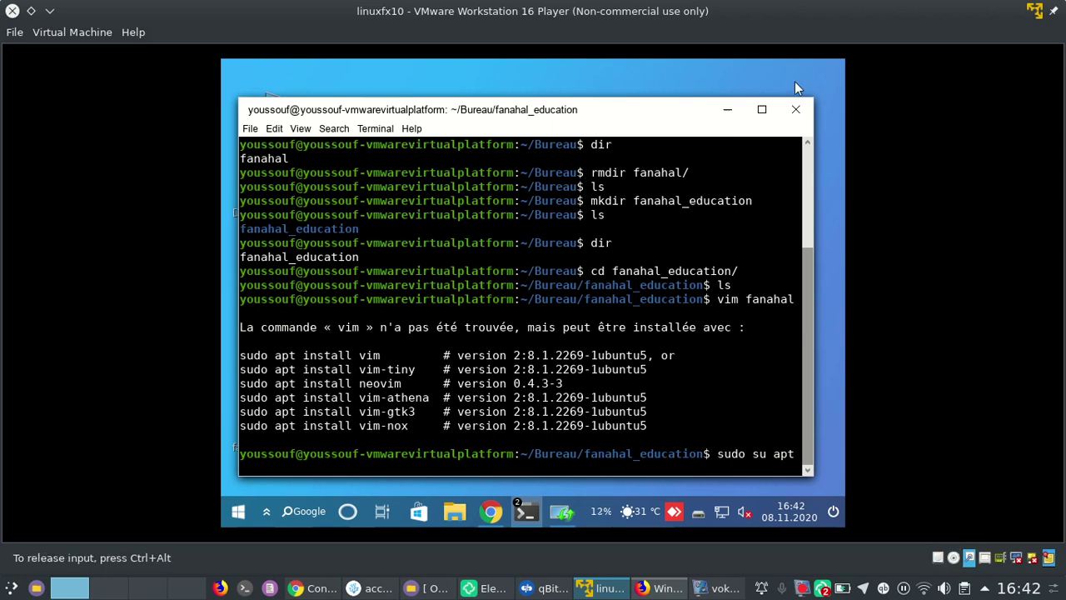
Maximize the terminal and try the command with install vim, entering the password
click(761, 109)
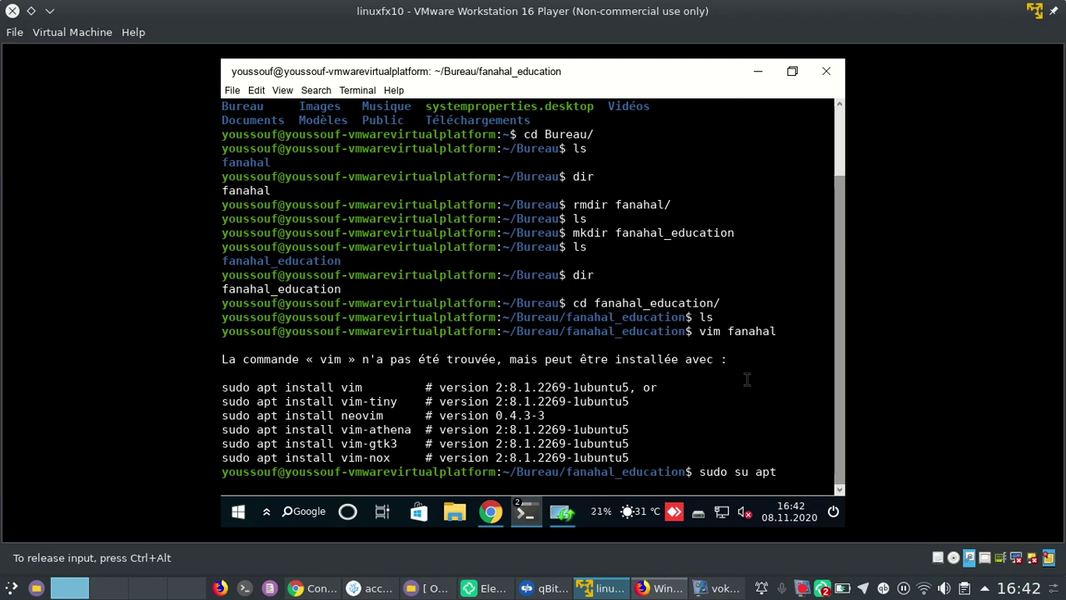
text(install vim)
key(Return)
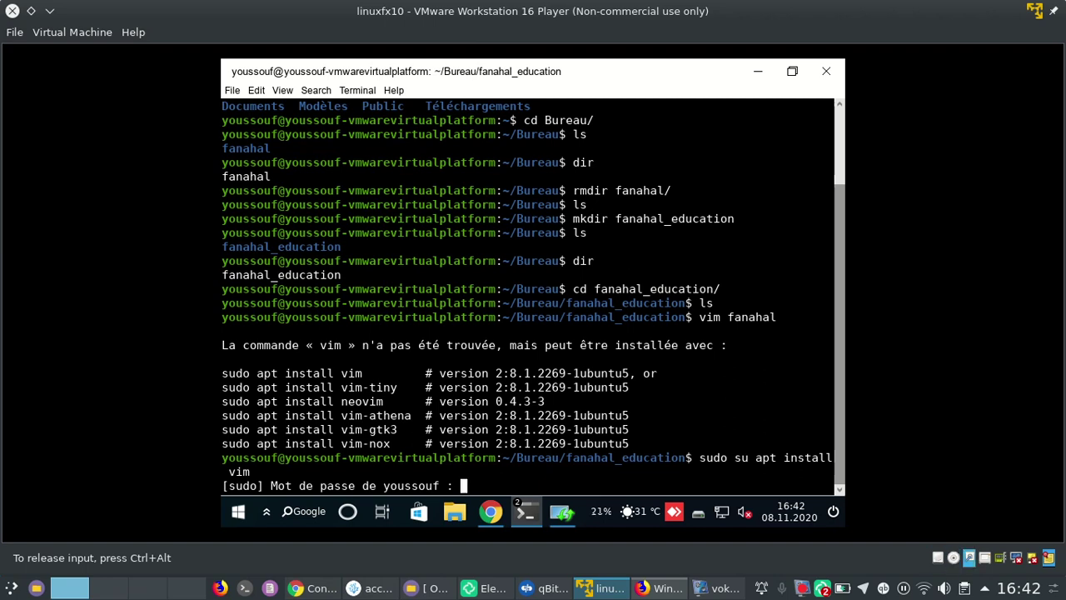
key(Return)
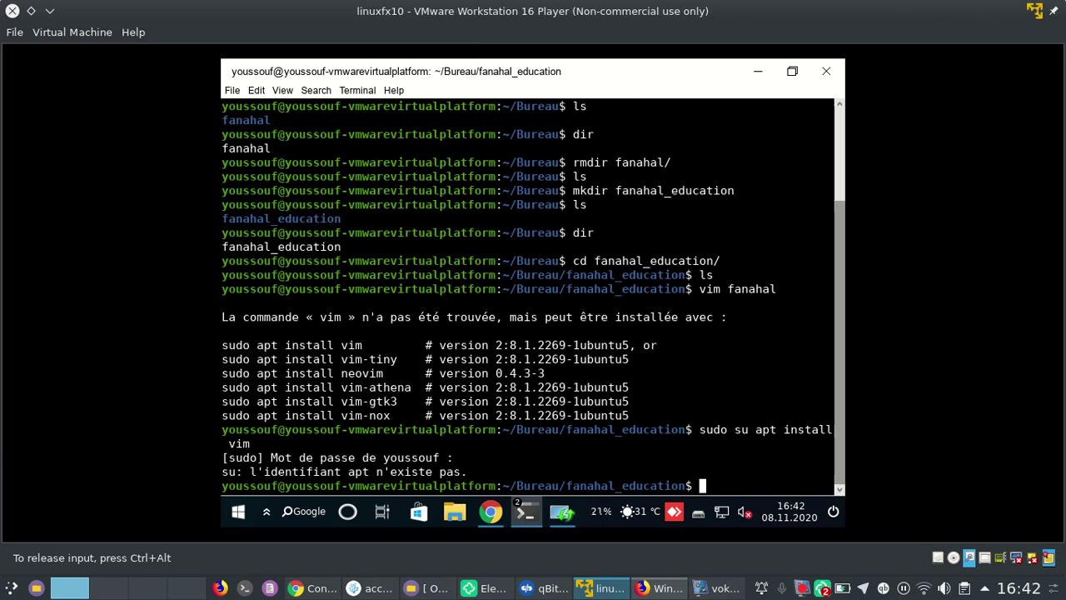
key(Up)
key(BackSpace)
key(BackSpace)
key(BackSpace)
key(BackSpace)
key(BackSpace)
key(BackSpace)
key(BackSpace)
key(BackSpace)
key(BackSpace)
key(BackSpace)
key(BackSpace)
key(BackSpace)
key(BackSpace)
key(BackSpace)
key(BackSpace)
key(BackSpace)
key(BackSpace)
key(BackSpace)
key(BackSpace)
key(BackSpace)
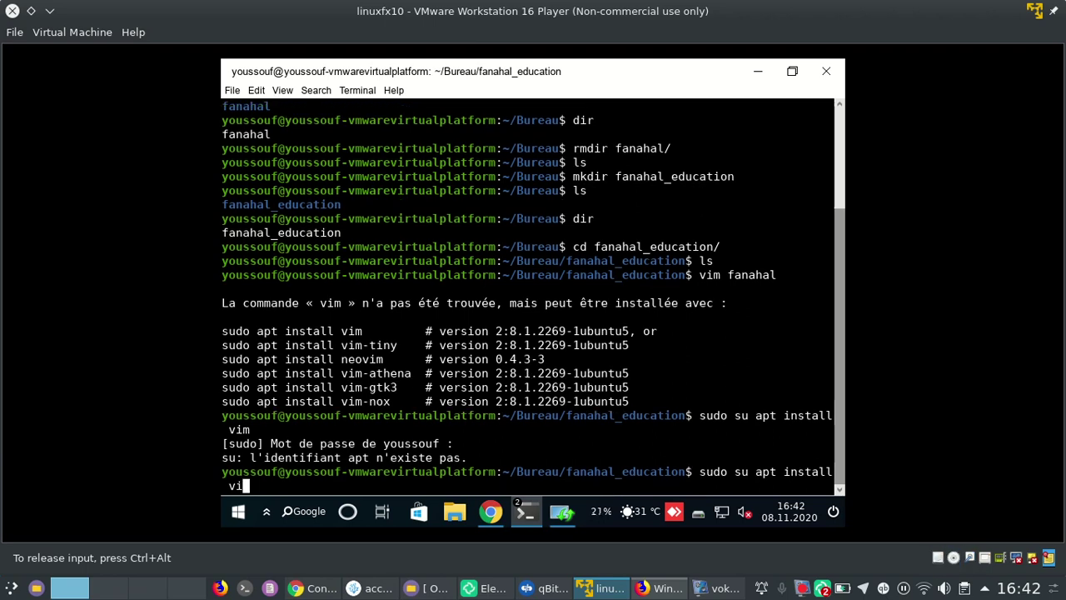
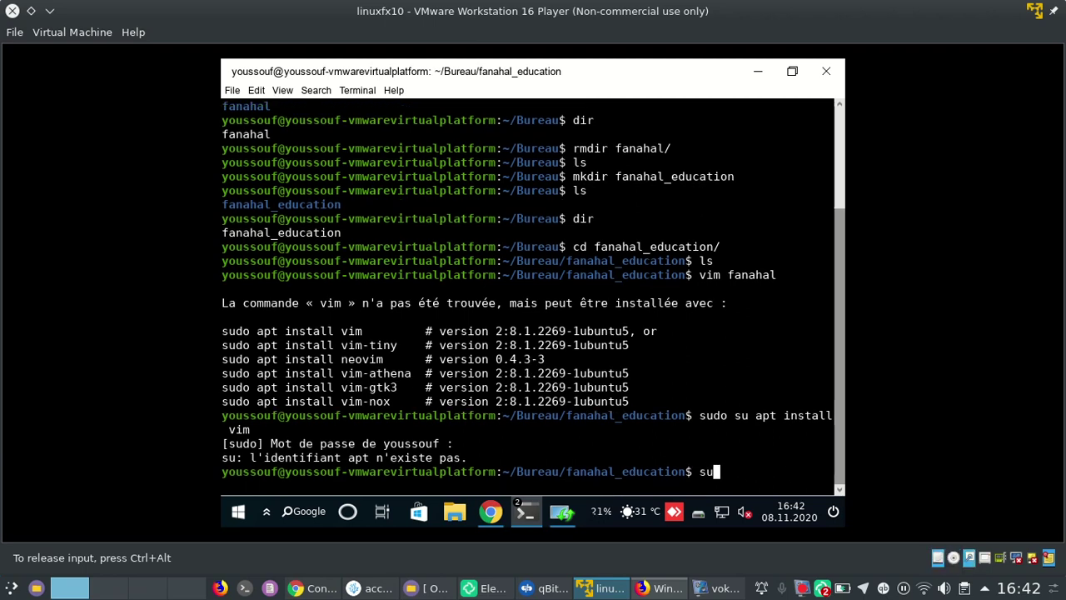
key(Return)
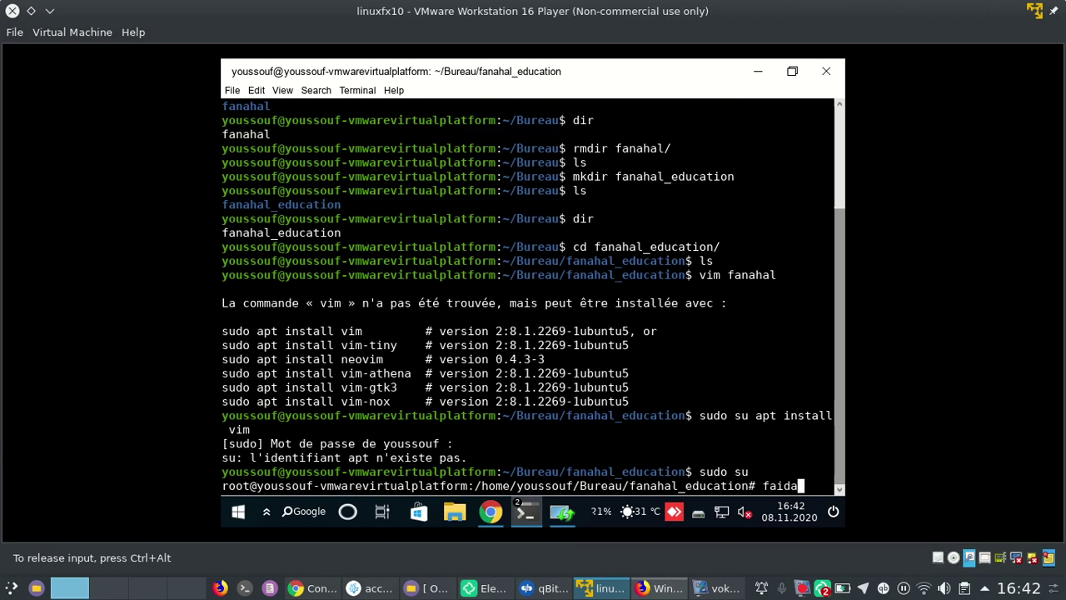
key(Return)
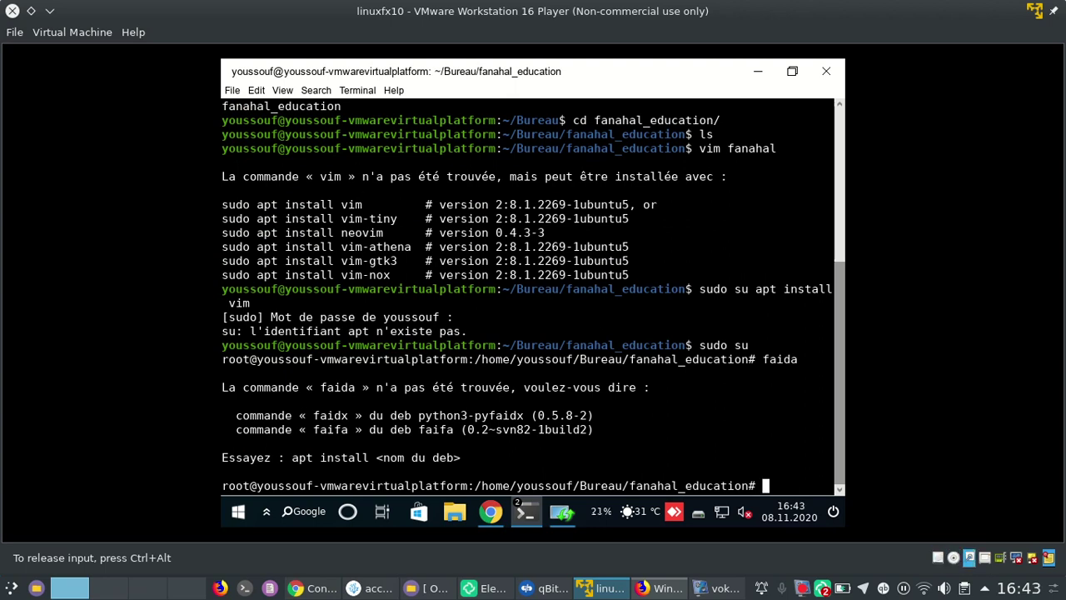
key(Return)
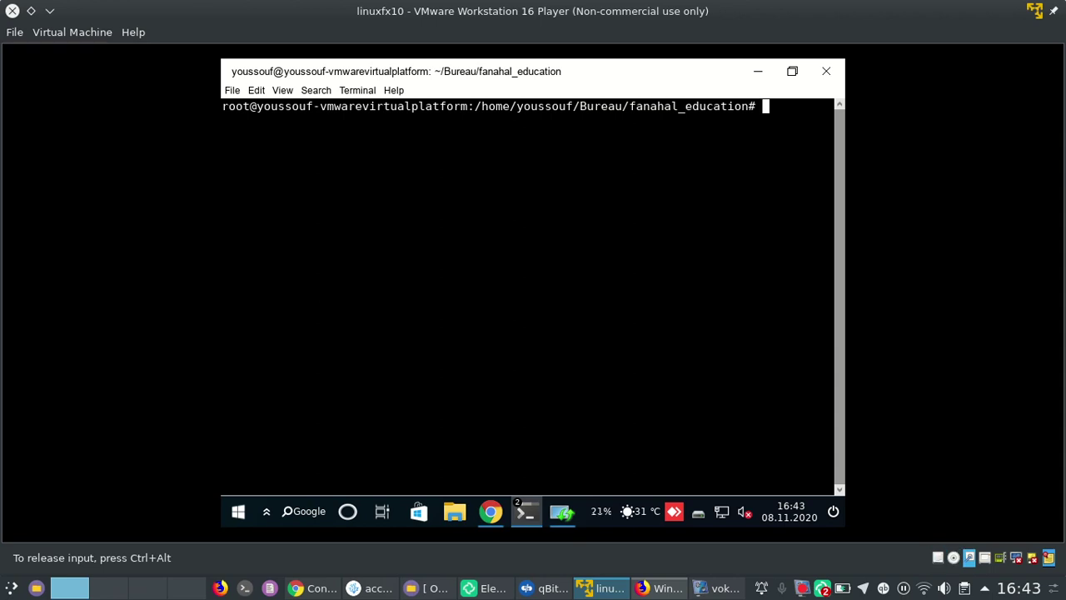
Run 'apt install vim' as root, which stalls waiting on aptd's dpkg lock
text(apt install )
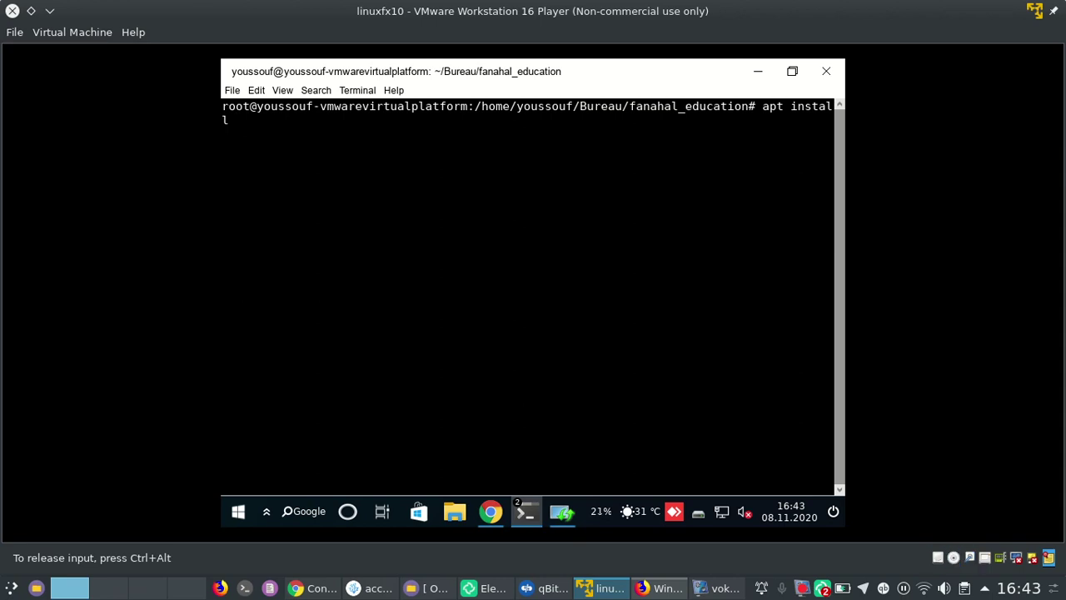
text(vim)
key(Return)
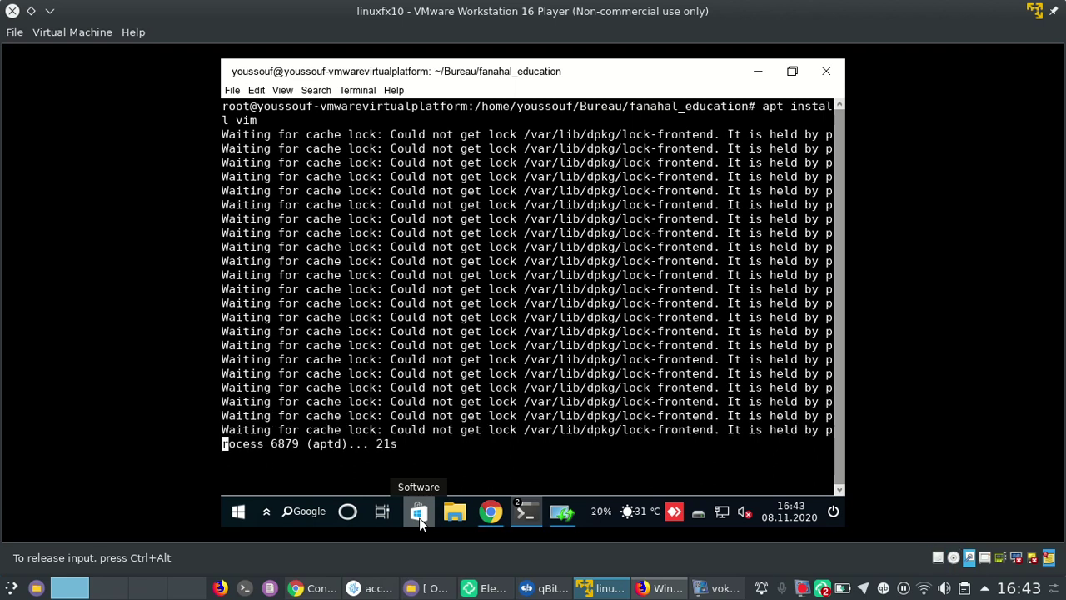
click(419, 513)
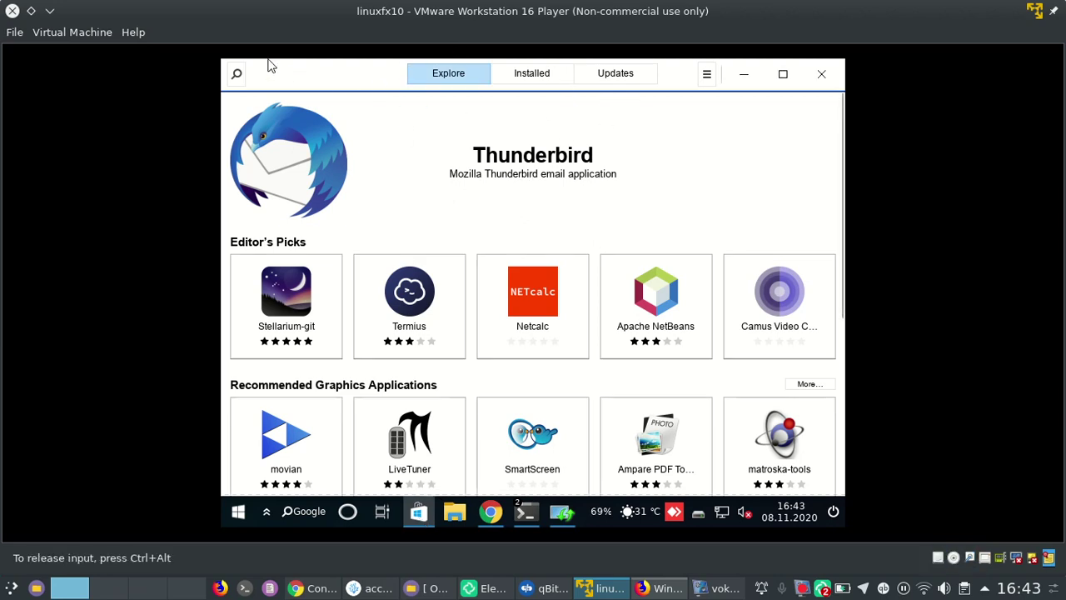
click(236, 74)
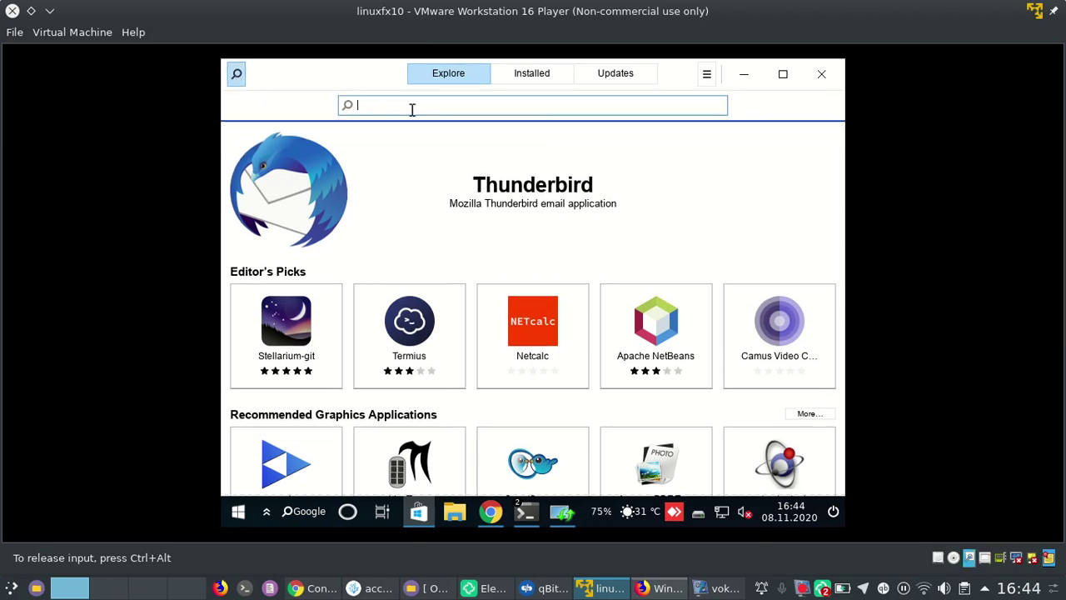
scroll(657, 337, down, 5)
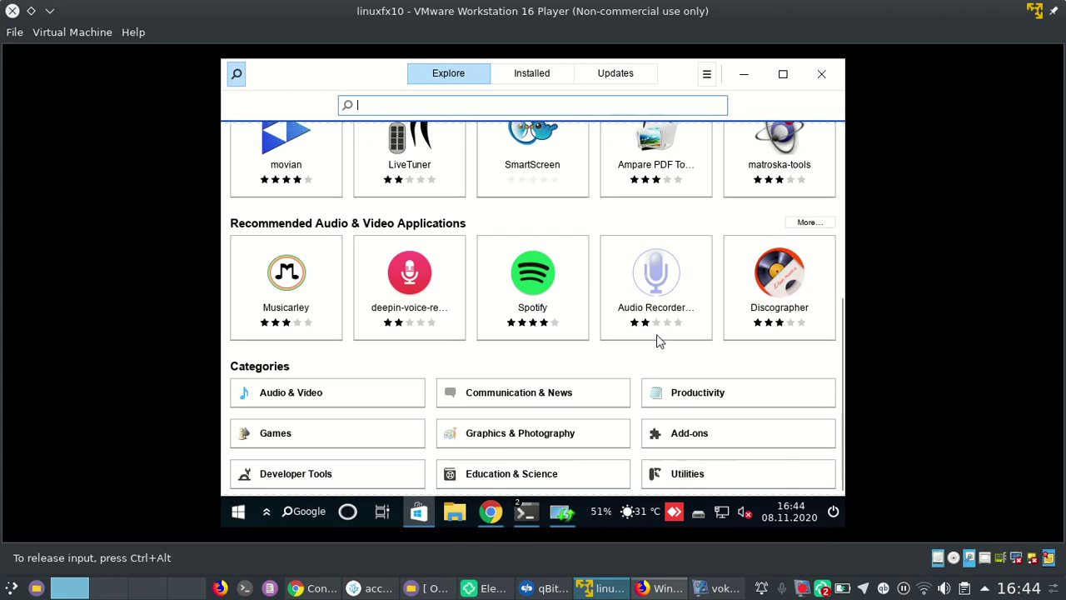
scroll(656, 334, up, 5)
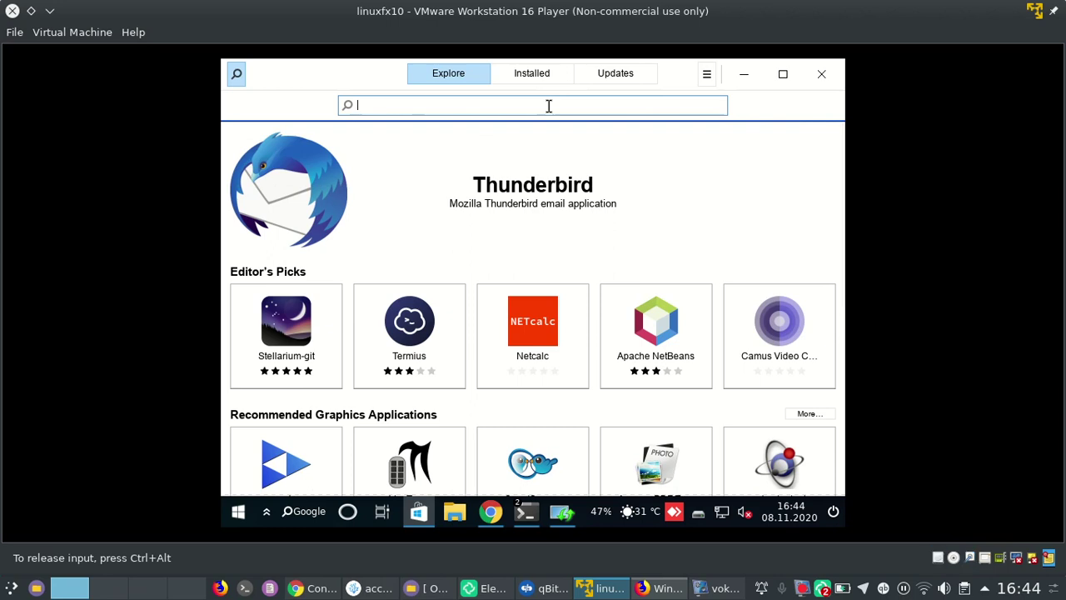
text(n)
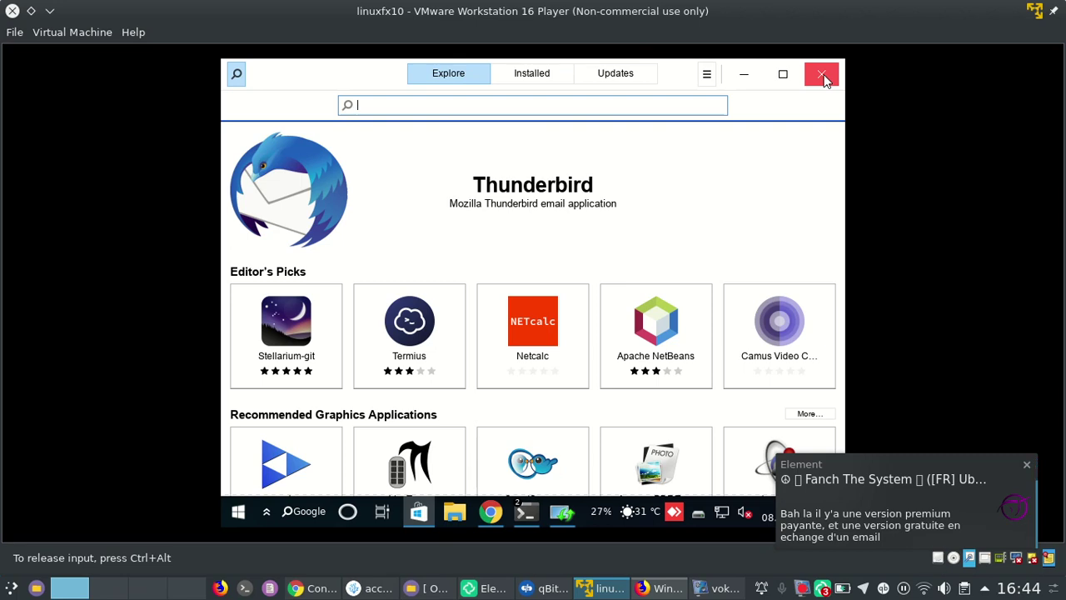
click(823, 77)
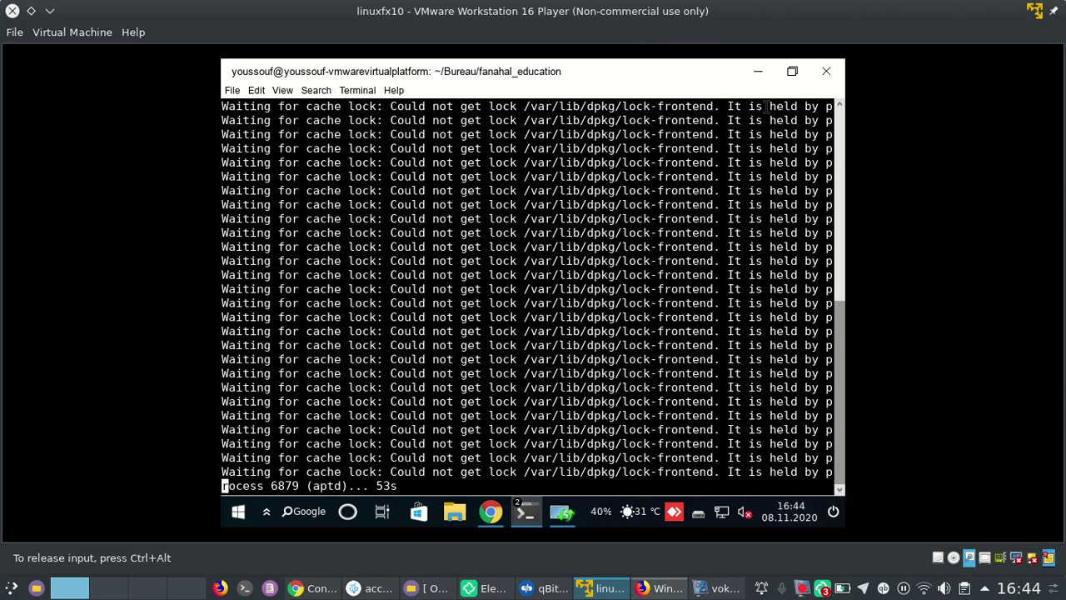
Restore the terminal, bring guest Chrome forward, dismiss the update notice and return to DistroWatch's Search Distributions page
click(792, 72)
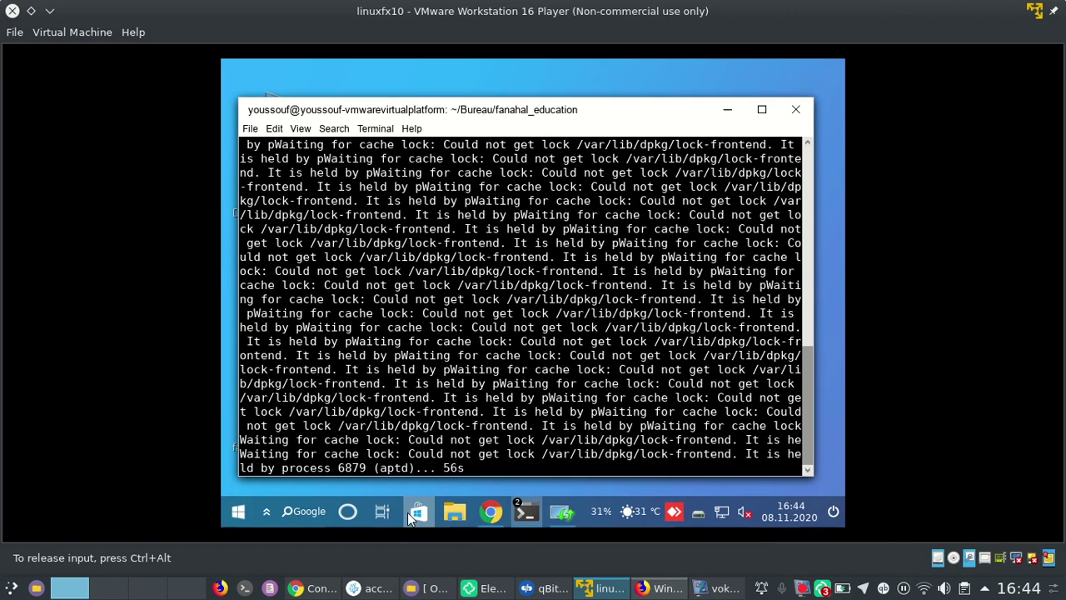
click(492, 511)
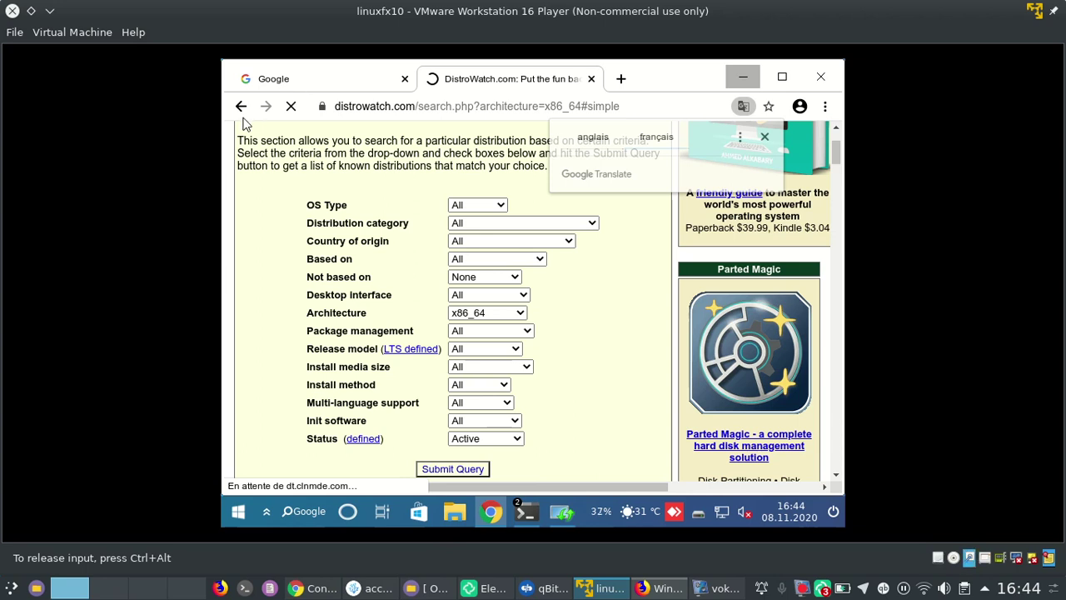
scroll(422, 299, down, 5)
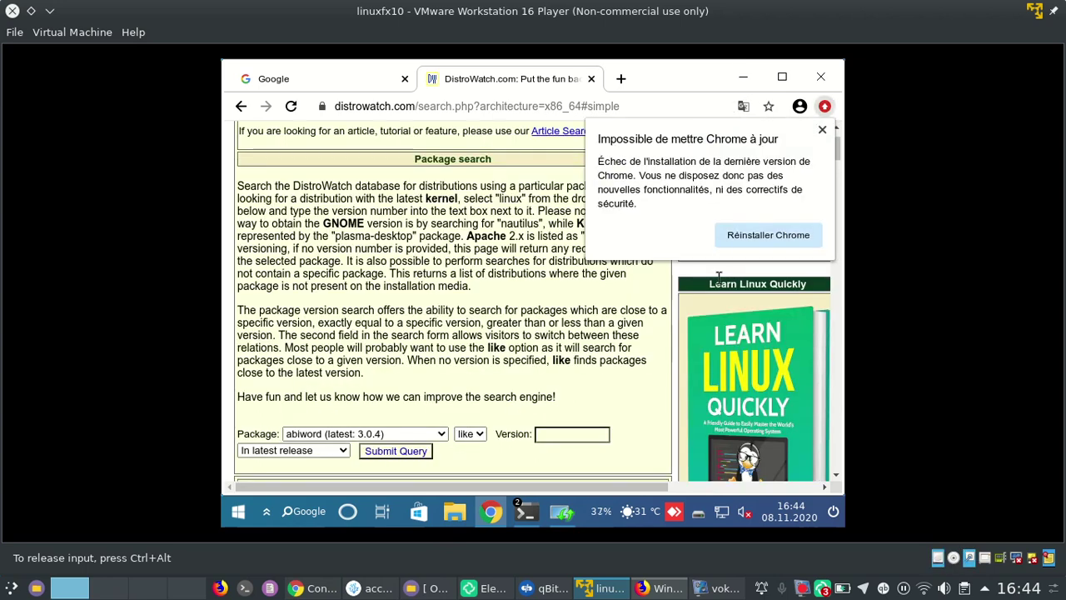
scroll(458, 254, up, 5)
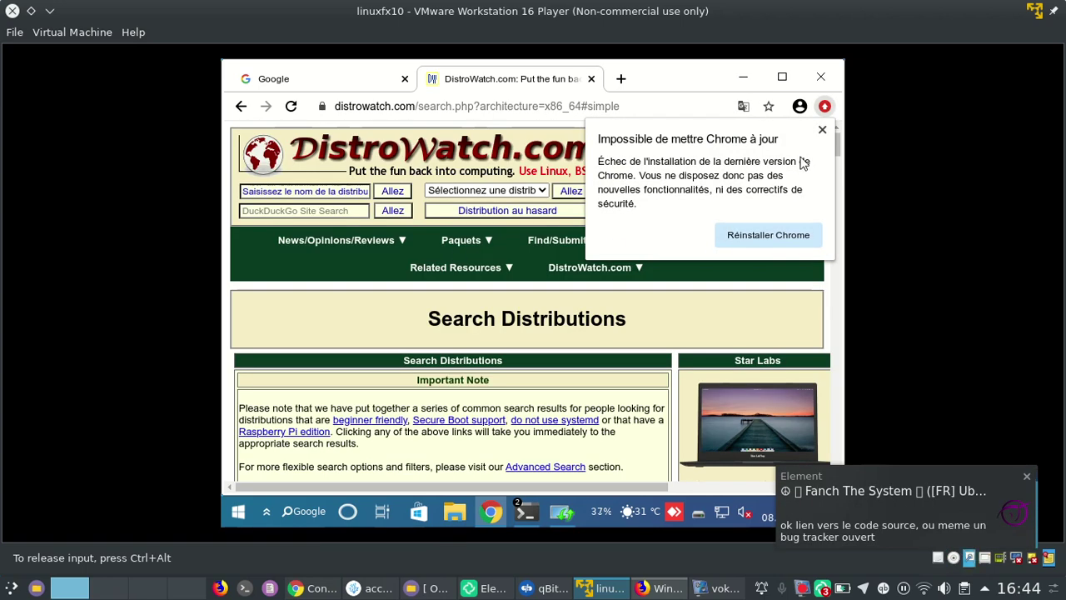
click(822, 130)
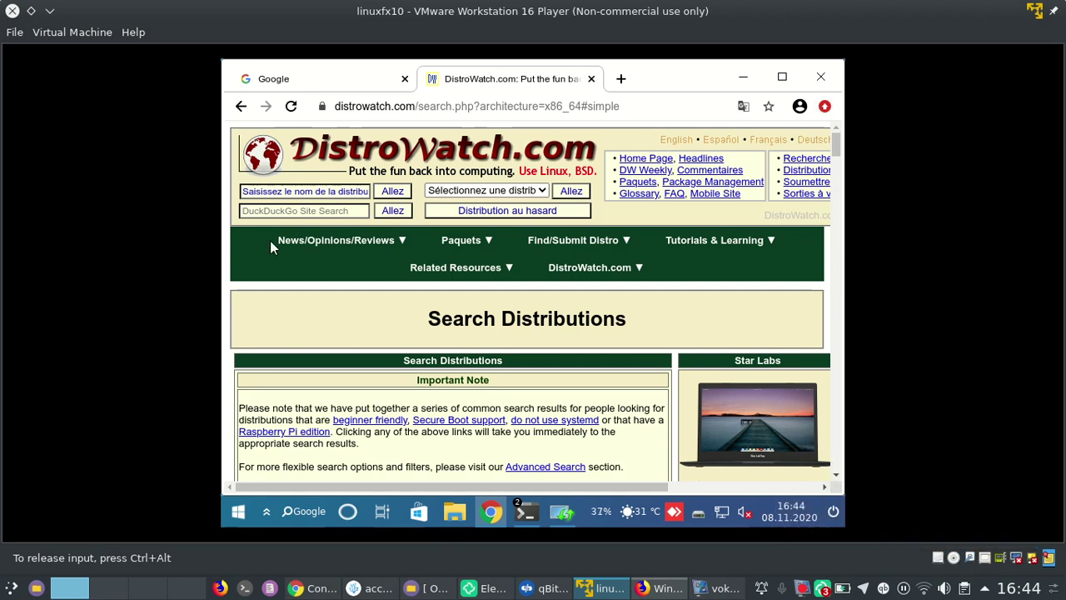
key(alt+Left)
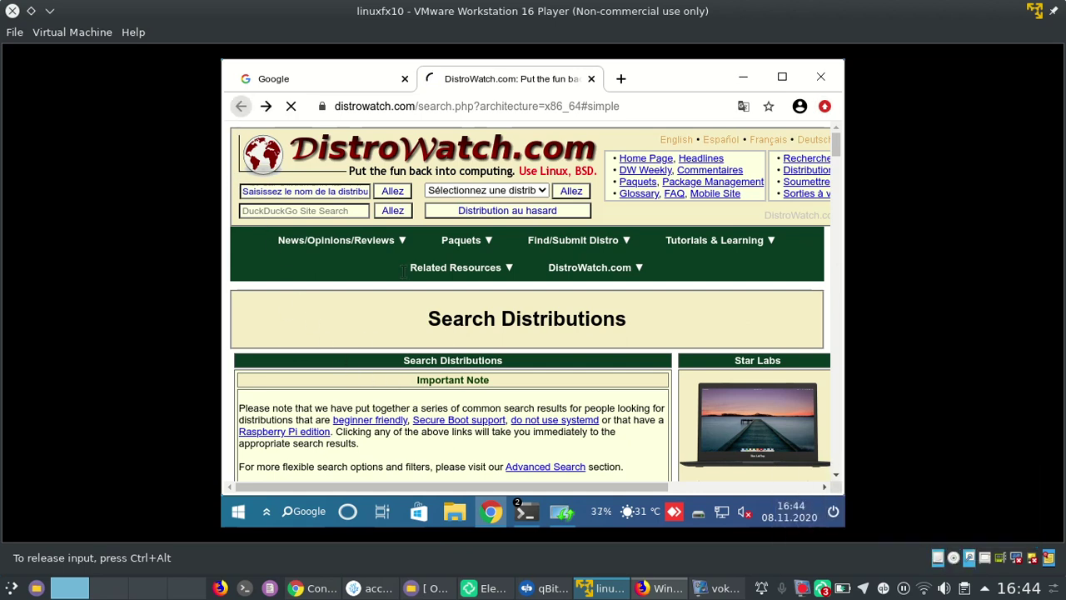
click(667, 588)
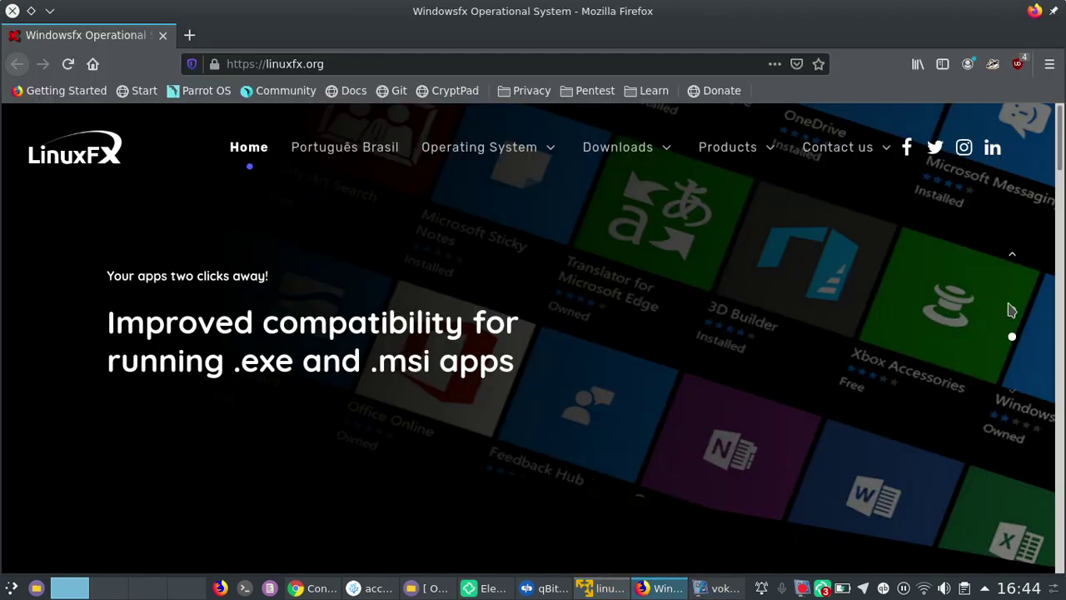
Advance the linuxfx.org homepage slider to another slide, then bring the VMware guest window back
mouse_move(611, 161)
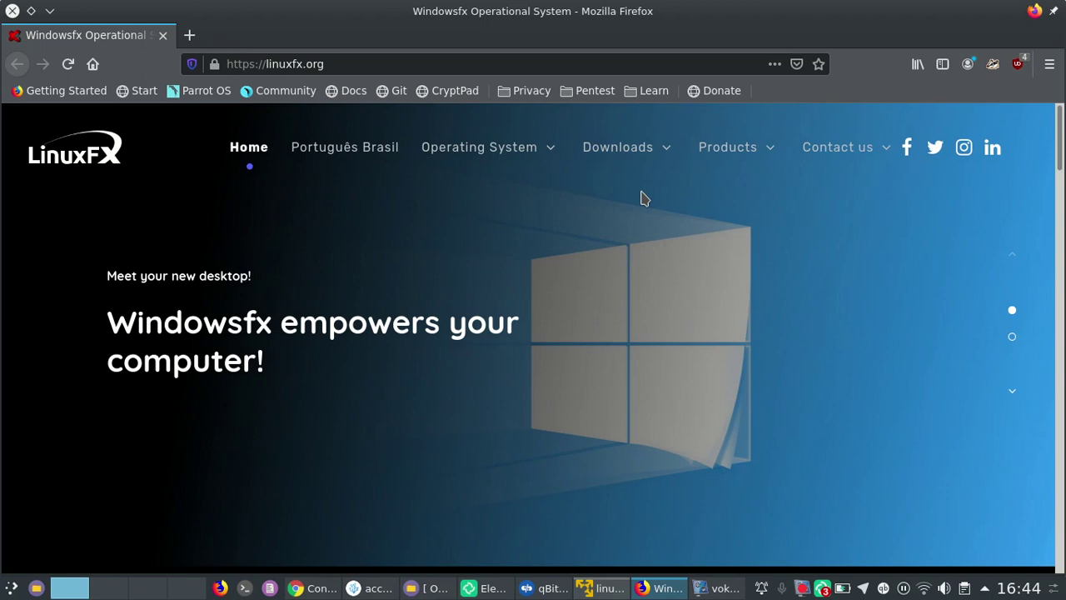
click(1013, 340)
click(596, 591)
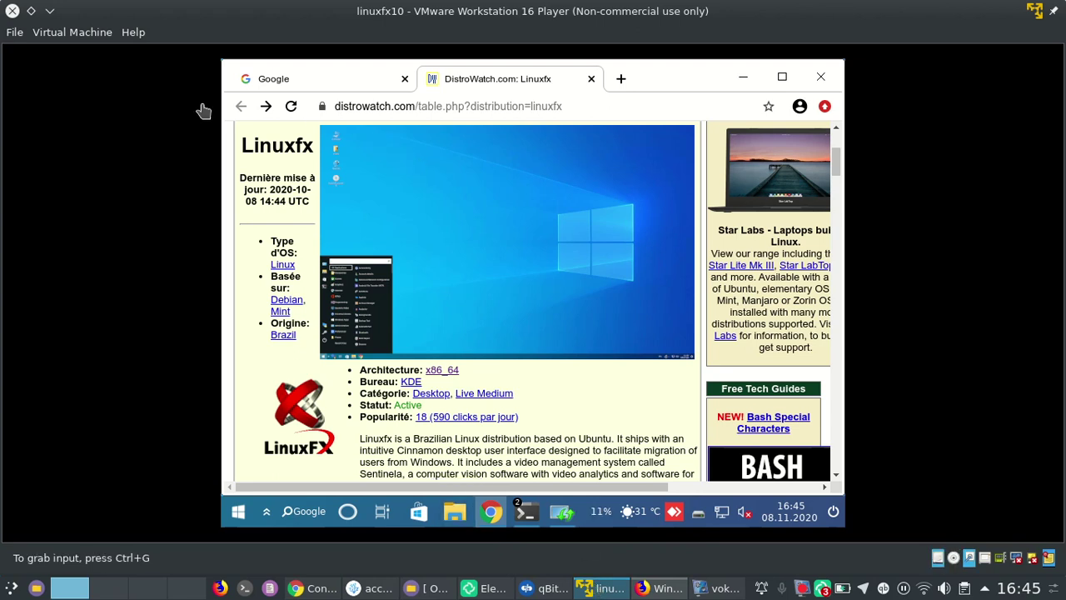
Minimize the DistroWatch Chrome window and the apt terminal, then restore the root shell terminal
click(743, 76)
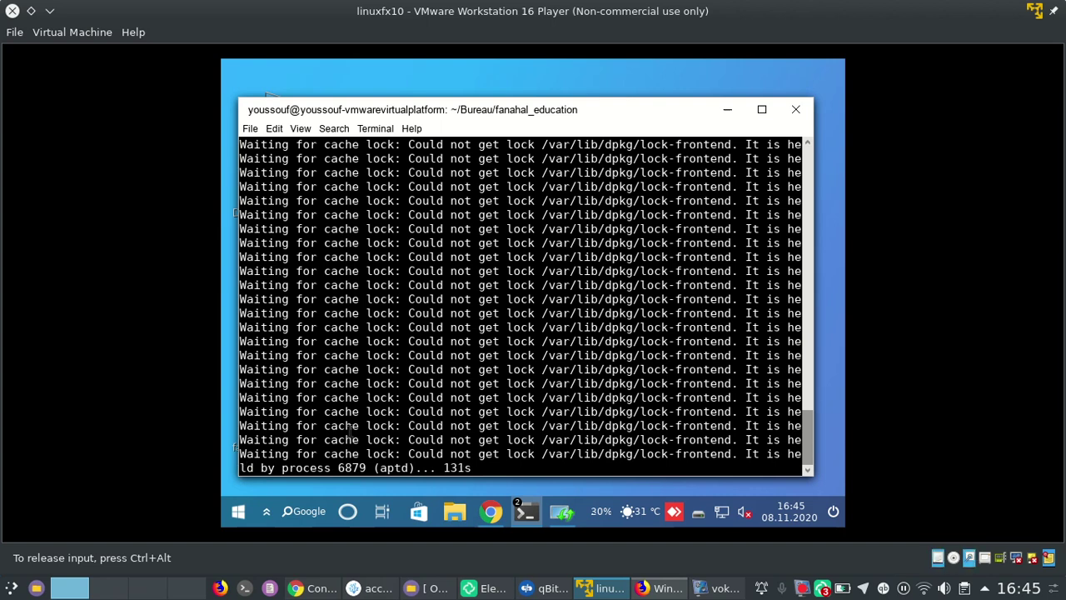
click(727, 108)
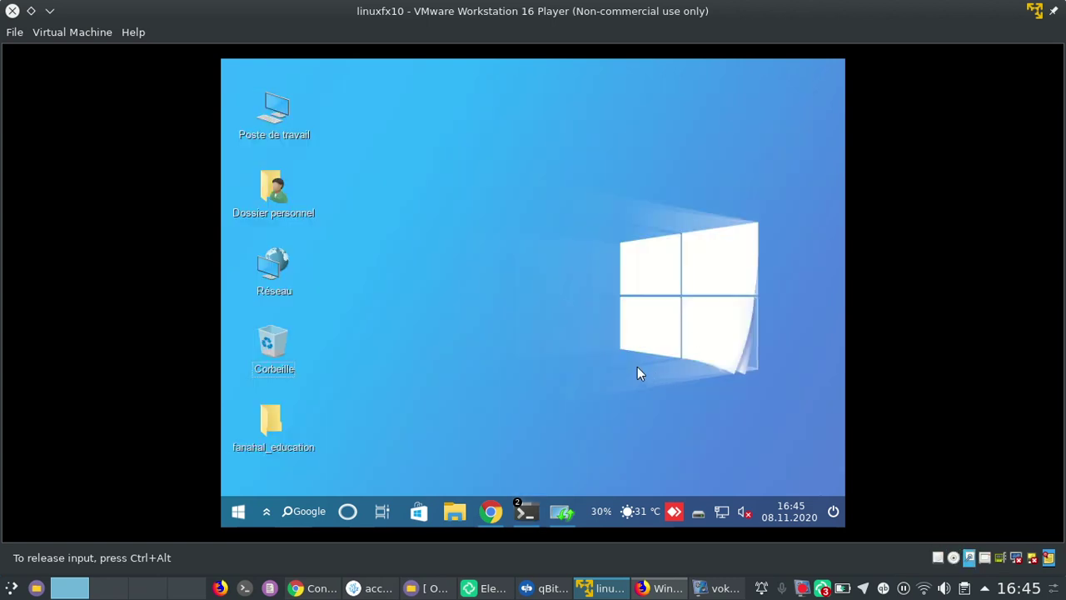
mouse_move(524, 502)
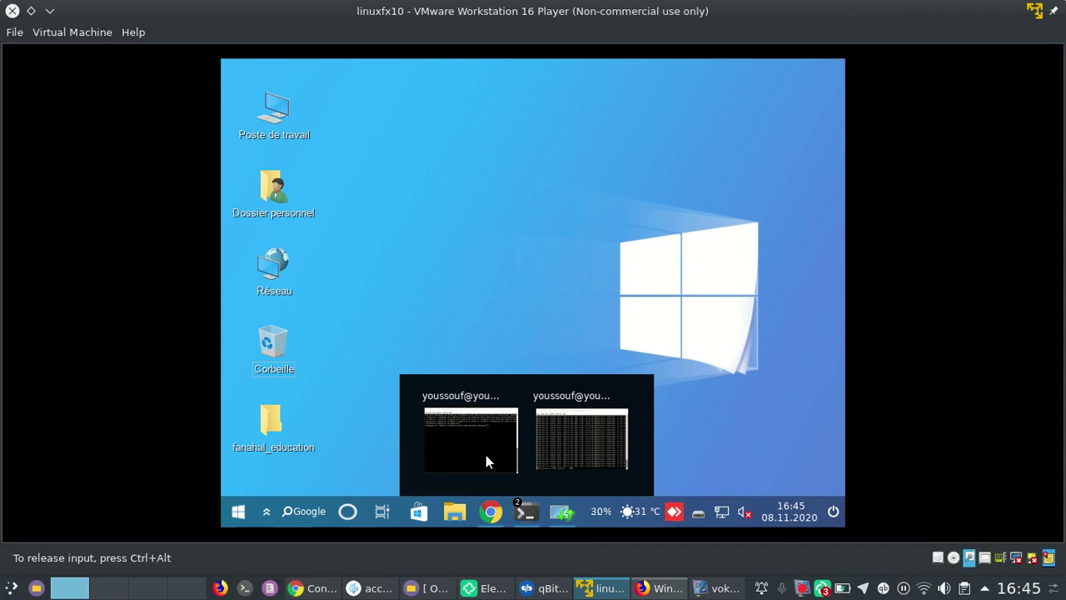
click(485, 455)
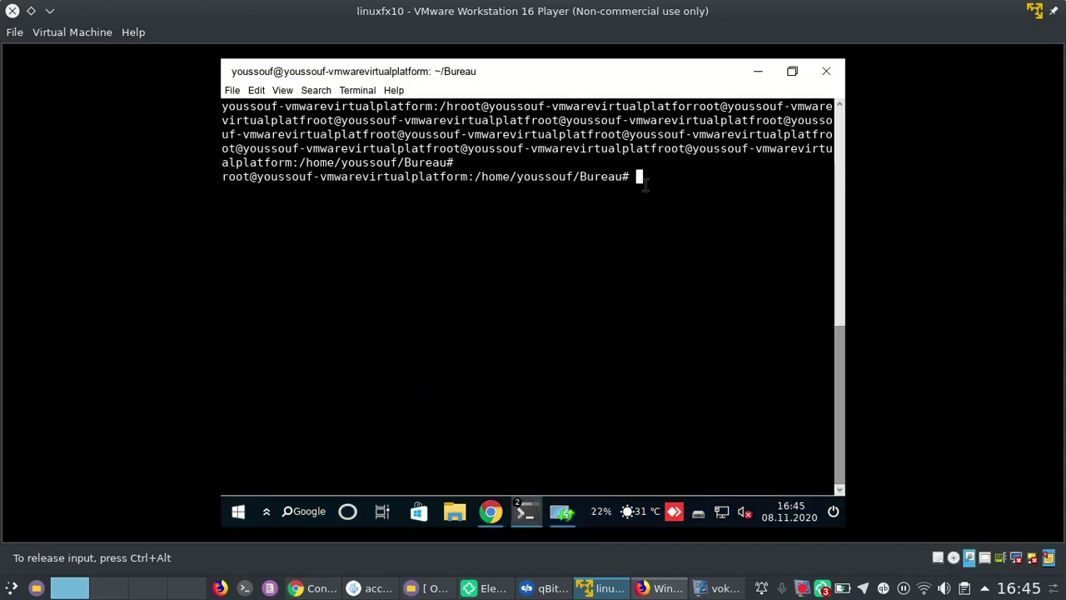
Go up a directory with cd .. and confirm /home/youssouf with pwd
text(c)
key(BackSpace)
text(cd ..)
key(Return)
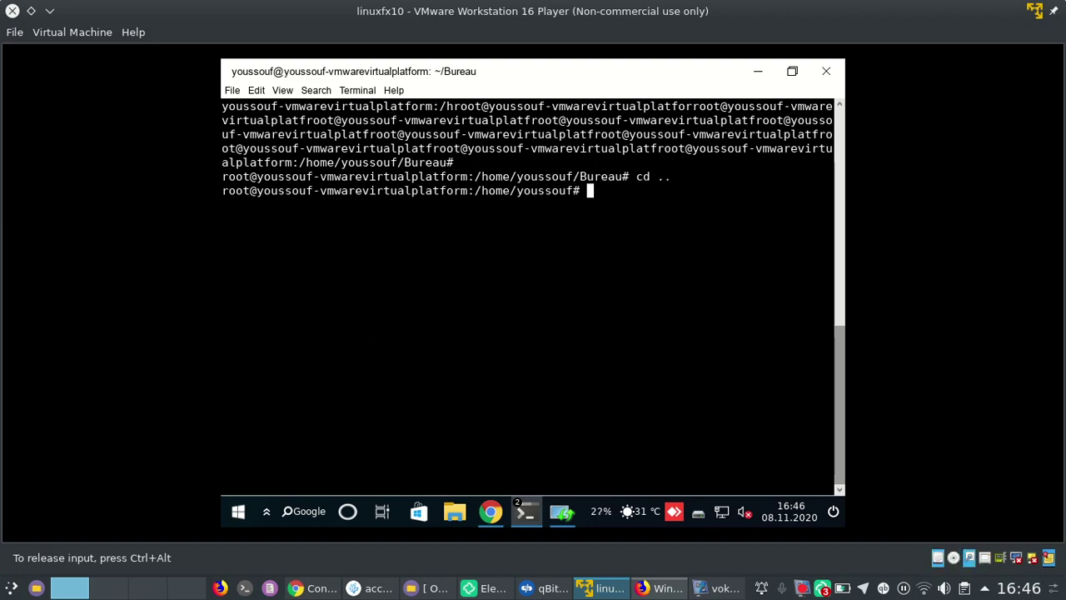
text(pwd)
key(Return)
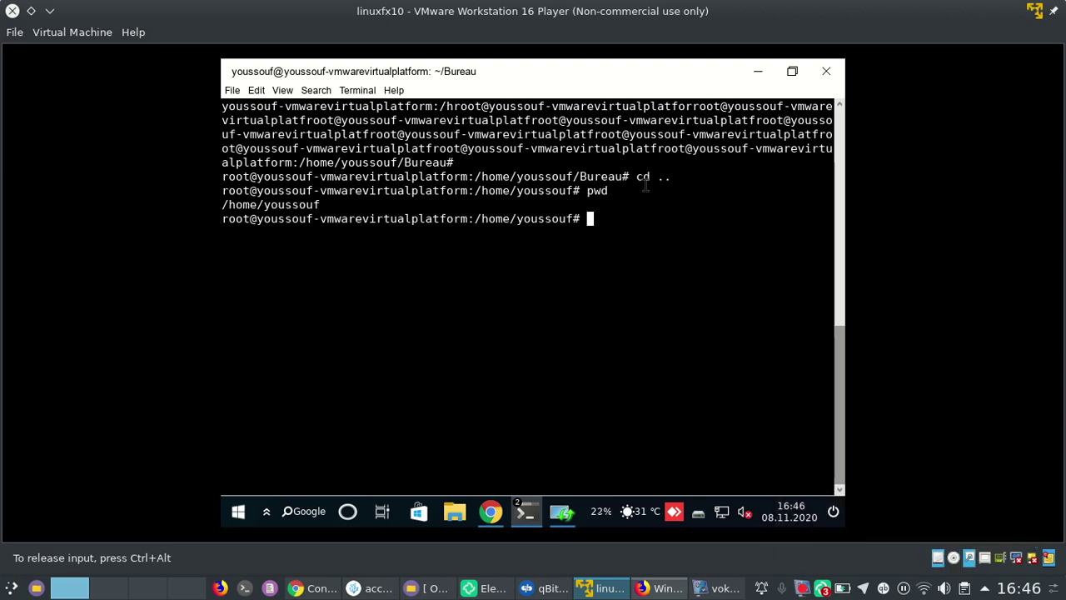
Start a root login shell with sudo -i, confirm /root with pwd, and un-maximize the terminal
text(sudo -i)
key(Return)
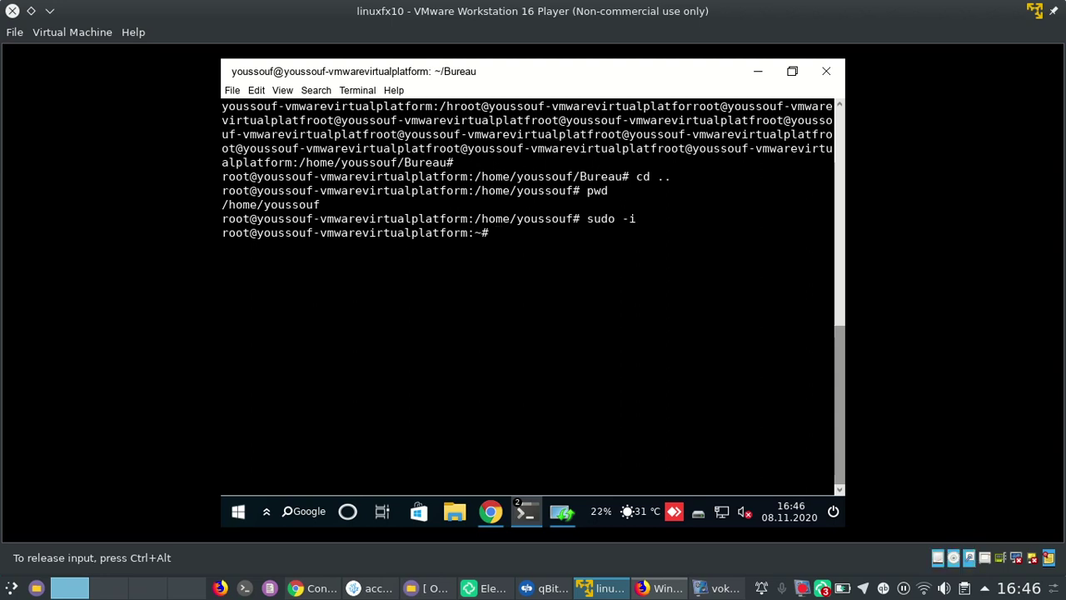
text(pwd)
key(Return)
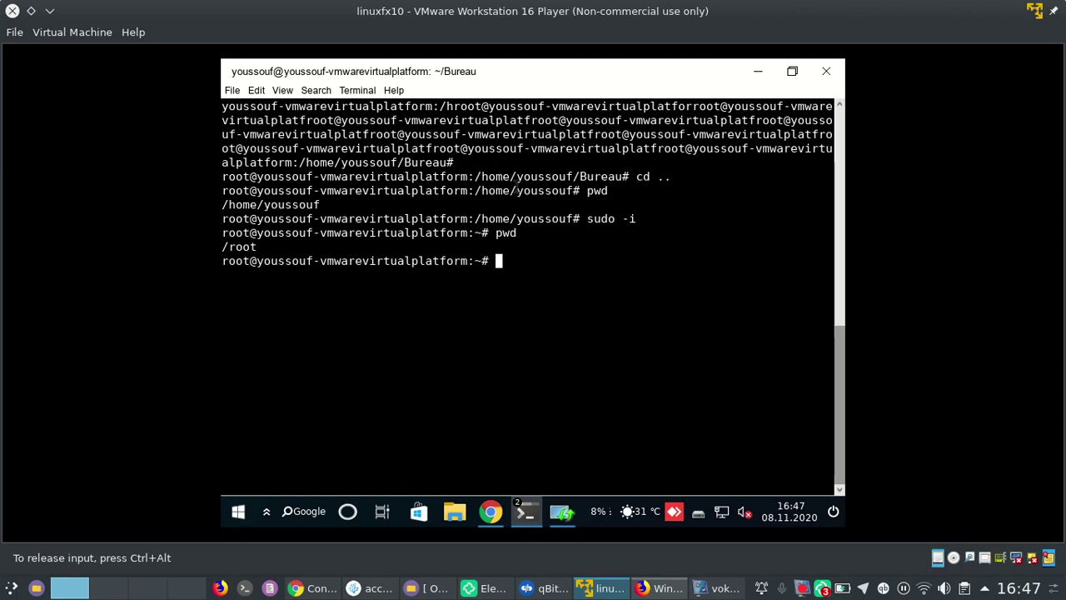
click(792, 72)
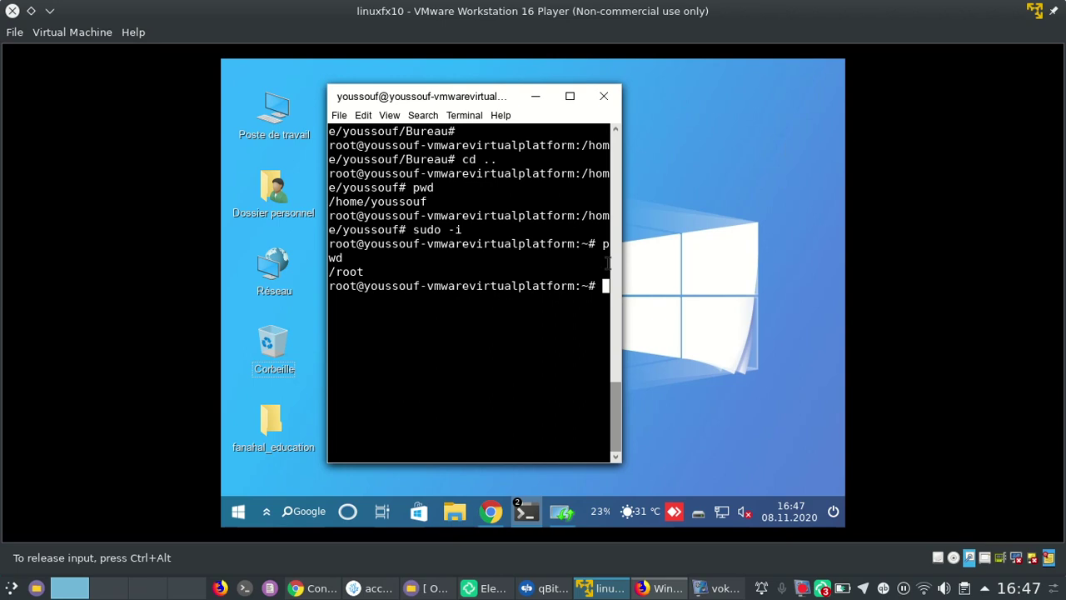
Widen the root terminal slightly and minimize it, then bring up the apt terminal and minimize it too
mouse_move(736, 278)
mouse_down()
mouse_move(708, 281)
mouse_move(749, 284)
mouse_up()
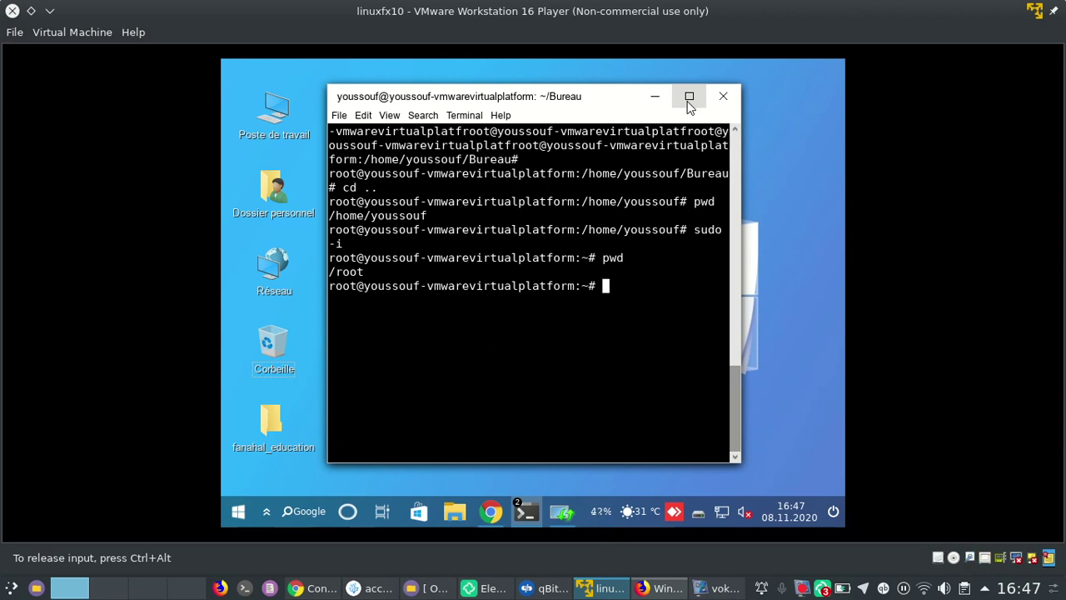
click(656, 97)
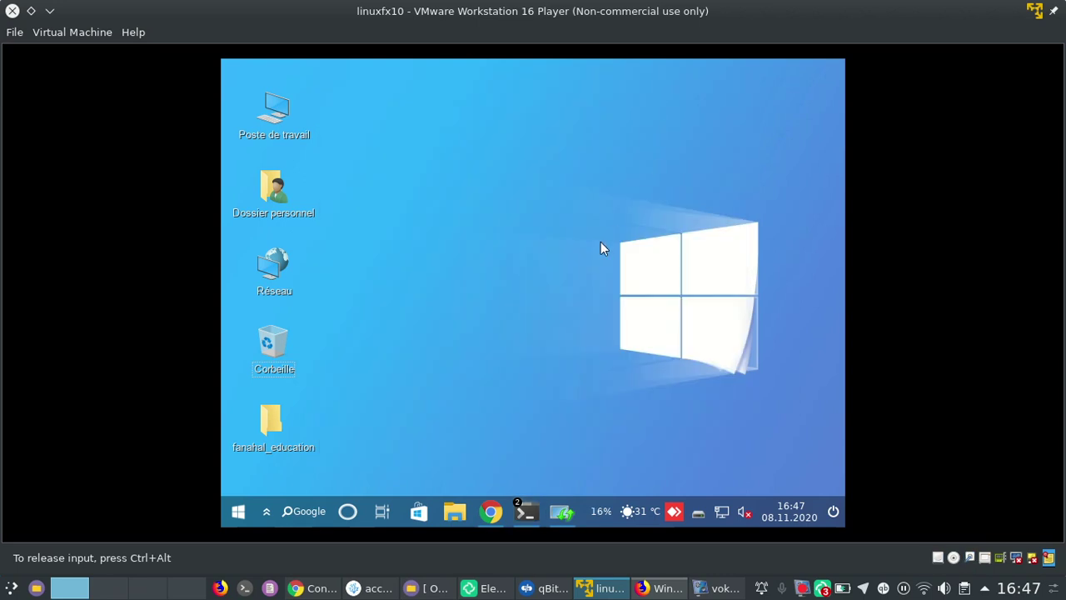
mouse_move(522, 504)
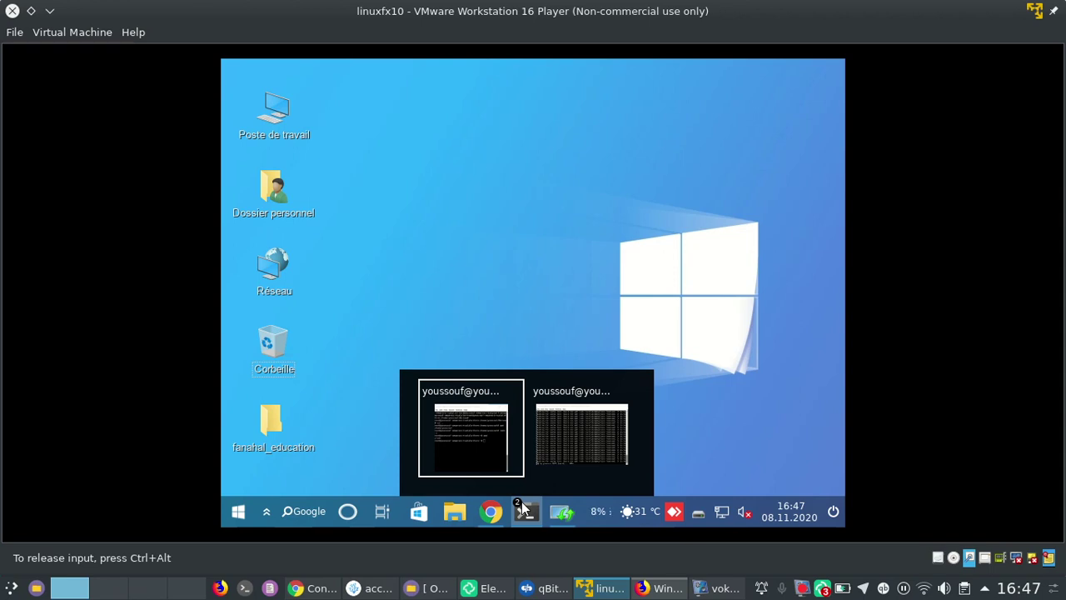
mouse_move(486, 455)
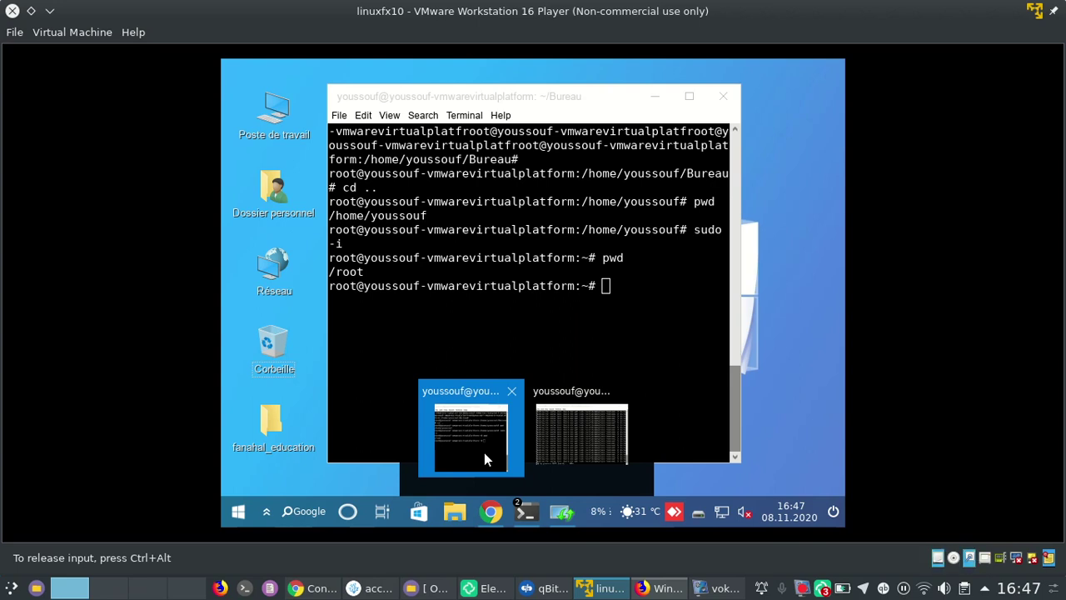
click(576, 444)
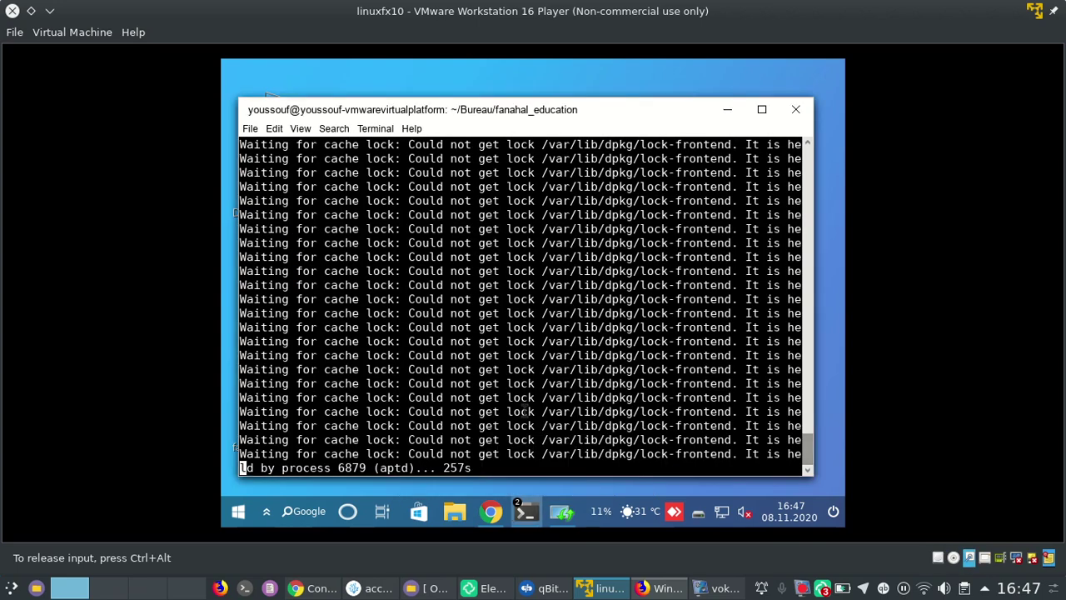
click(726, 112)
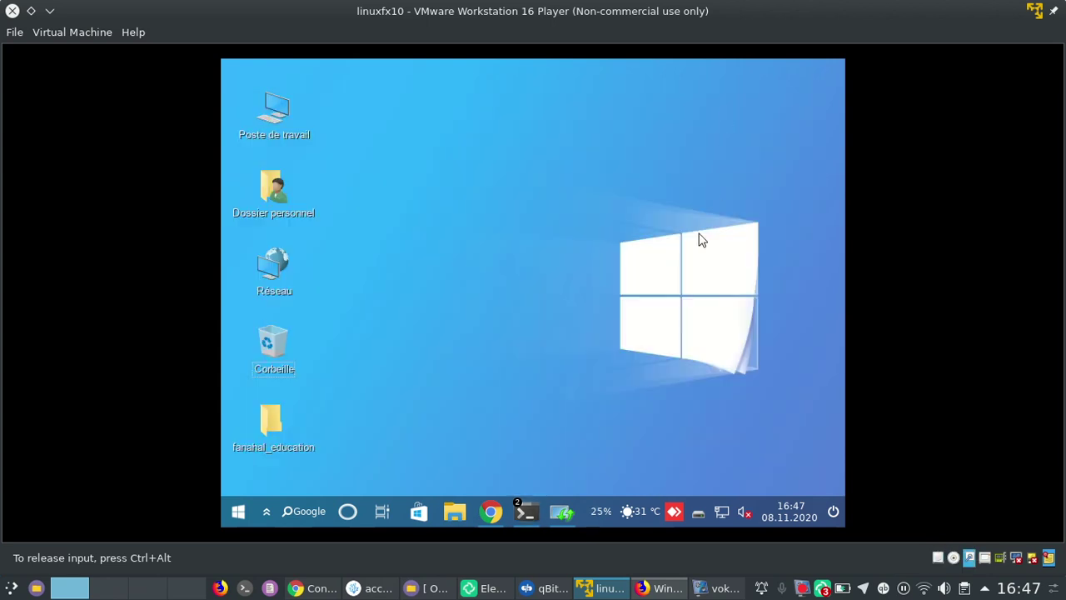
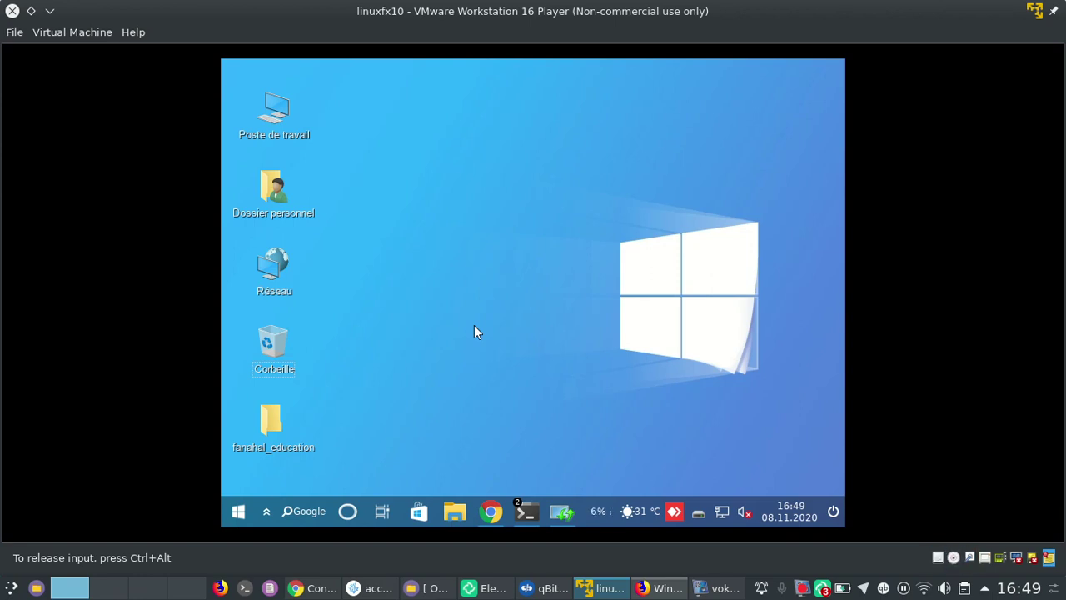
Restore the vokoscreenNG recorder window from its host taskbar preview
click(704, 594)
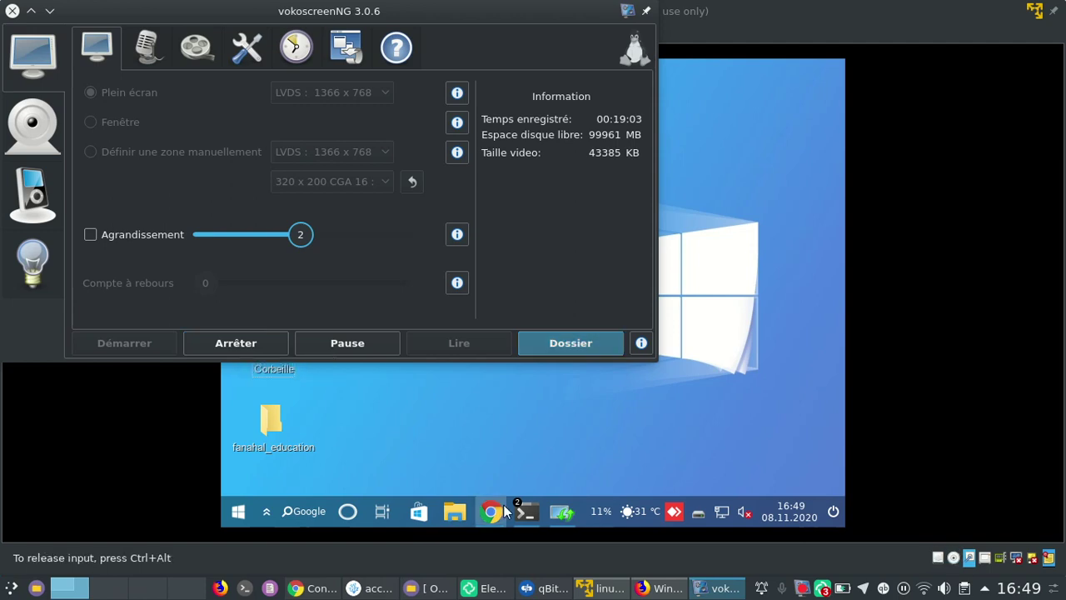
Raise the VM terminal that is waiting for the dpkg lock held by aptd
mouse_move(517, 512)
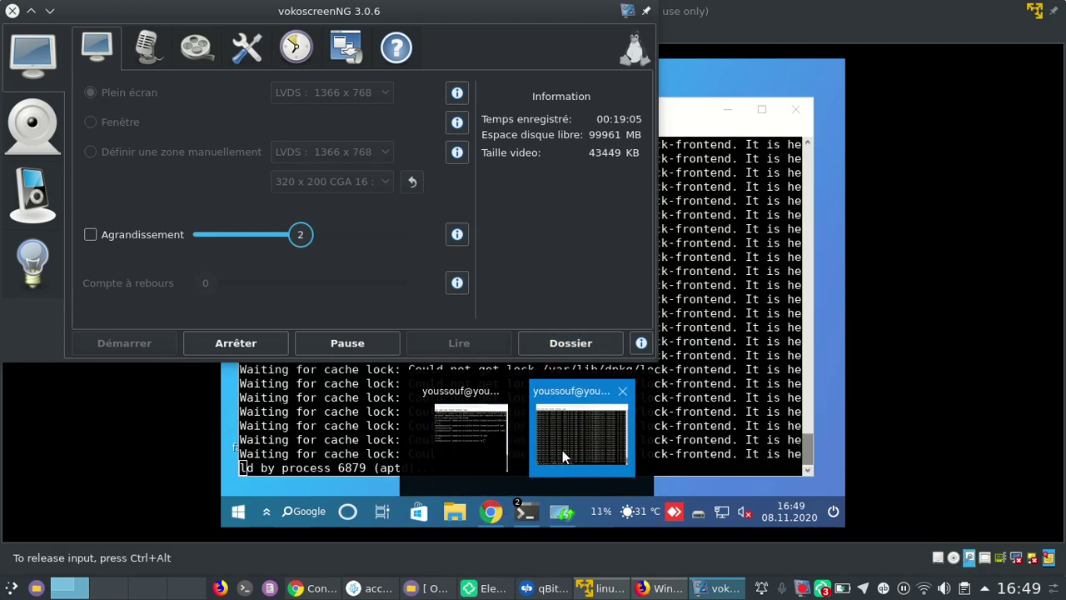
click(562, 449)
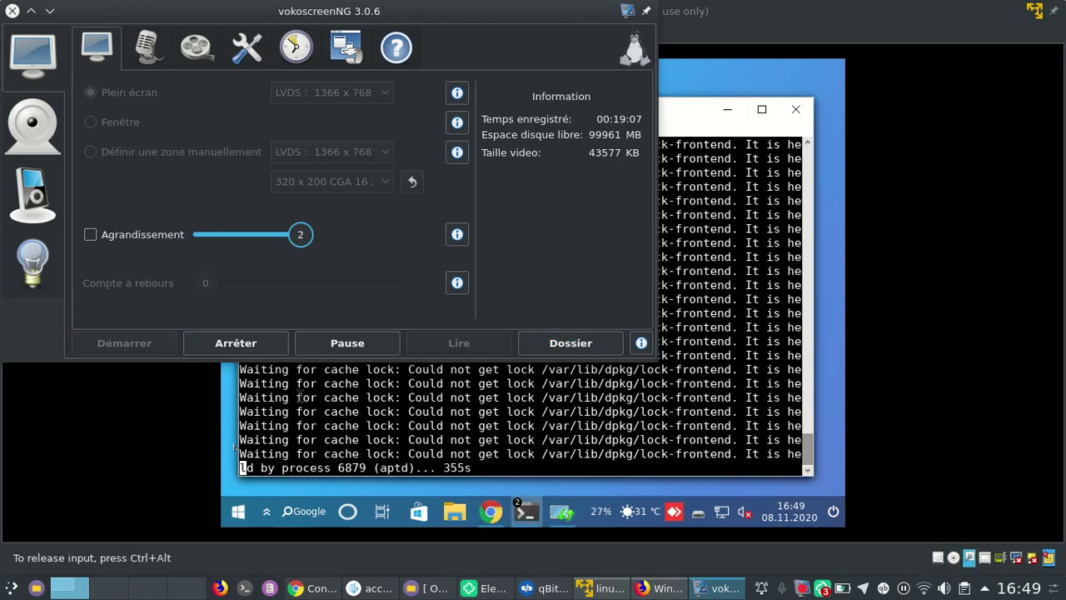